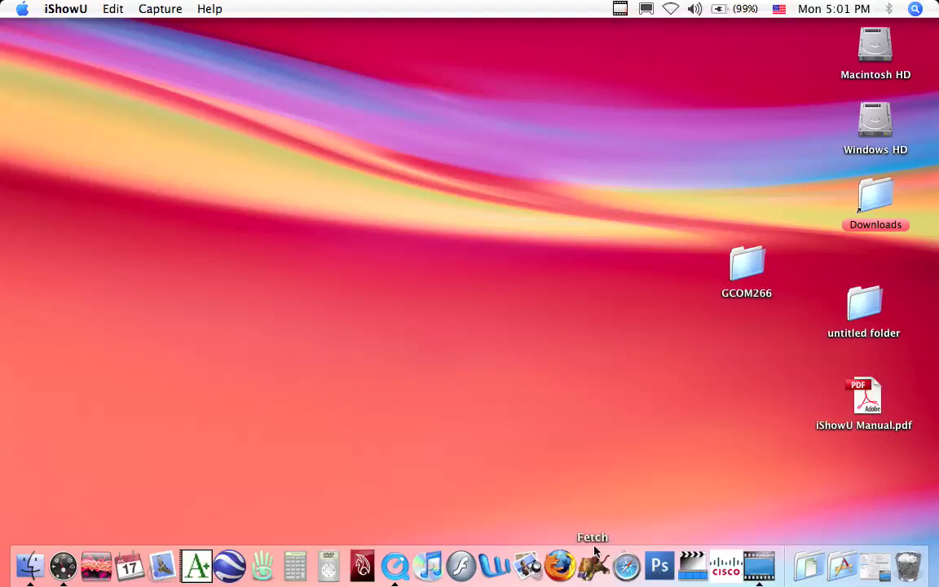
- Open the GCOM266 folder and group mr2.jpg, index.html and bgfoto.html closer together
{"action": "double_click", "coordinate": [747, 267]}
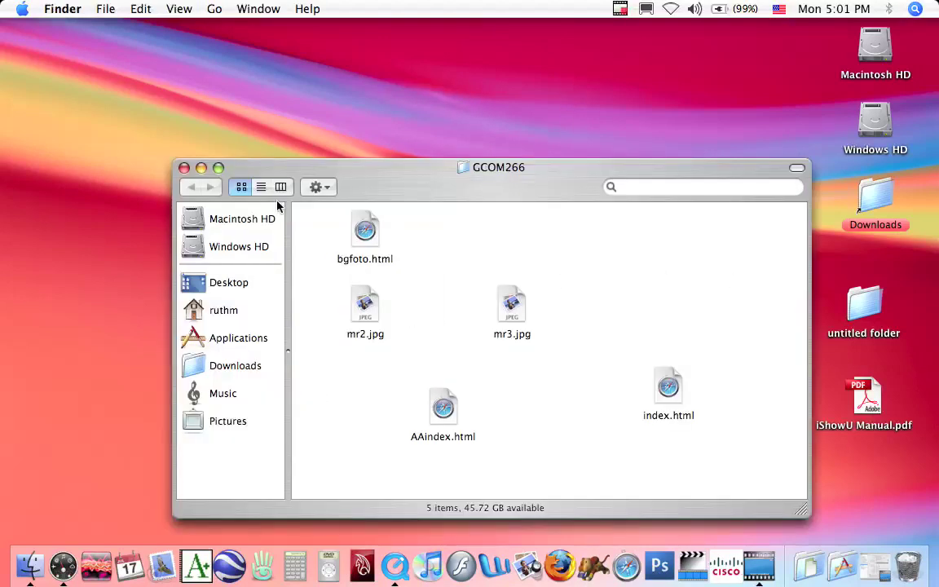
{"action": "left_click", "coordinate": [184, 167]}
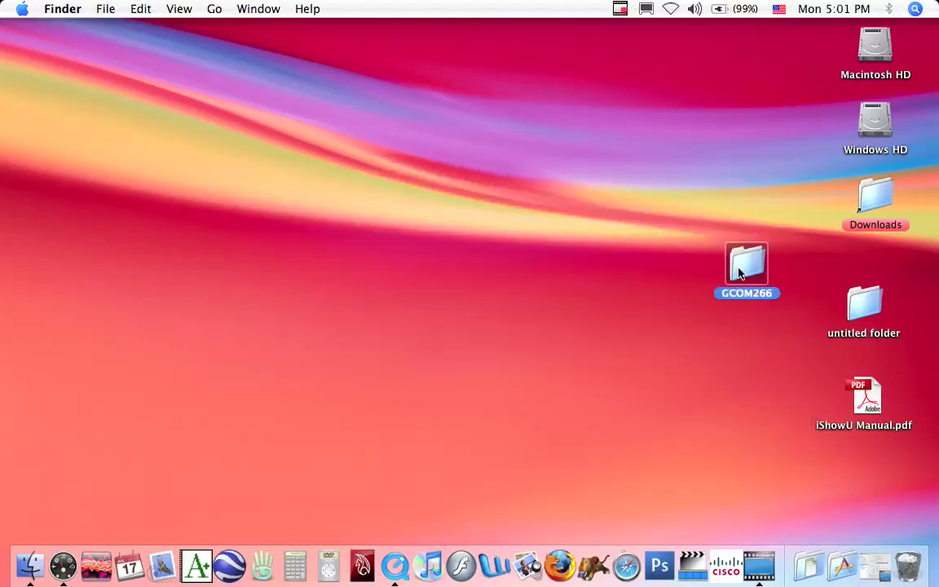
{"action": "double_click", "coordinate": [740, 273]}
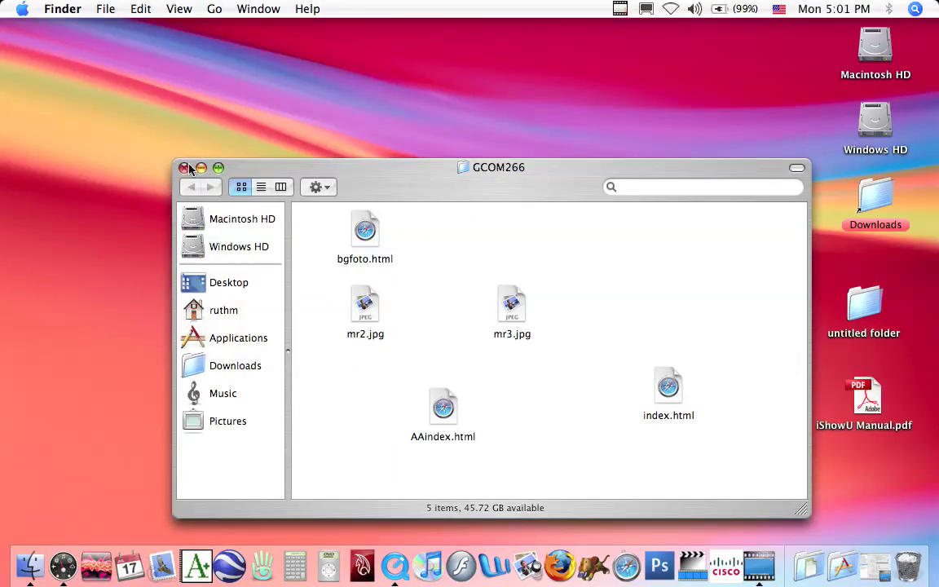
{"action": "left_click_drag", "start_coordinate": [361, 316], "coordinate": [487, 255]}
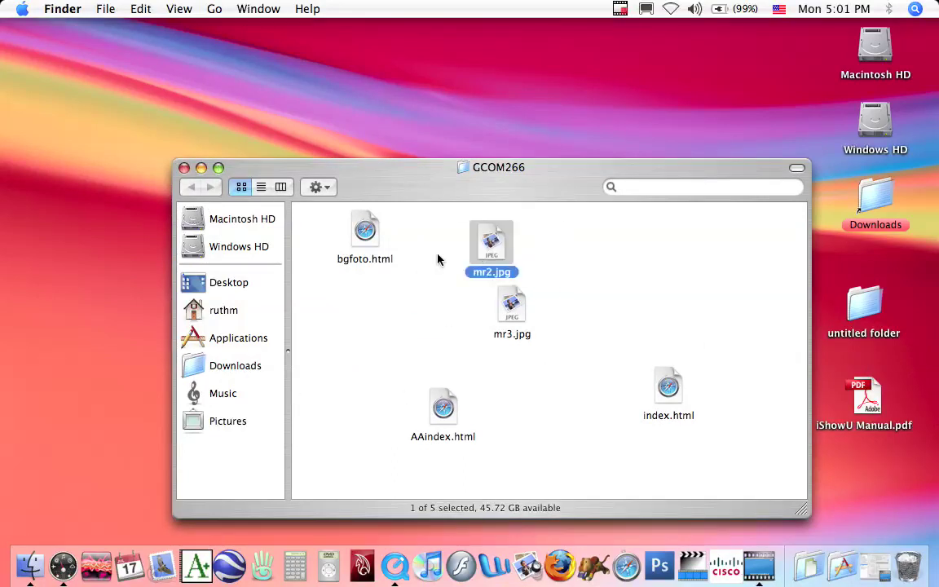
{"action": "left_click_drag", "start_coordinate": [672, 391], "coordinate": [637, 281]}
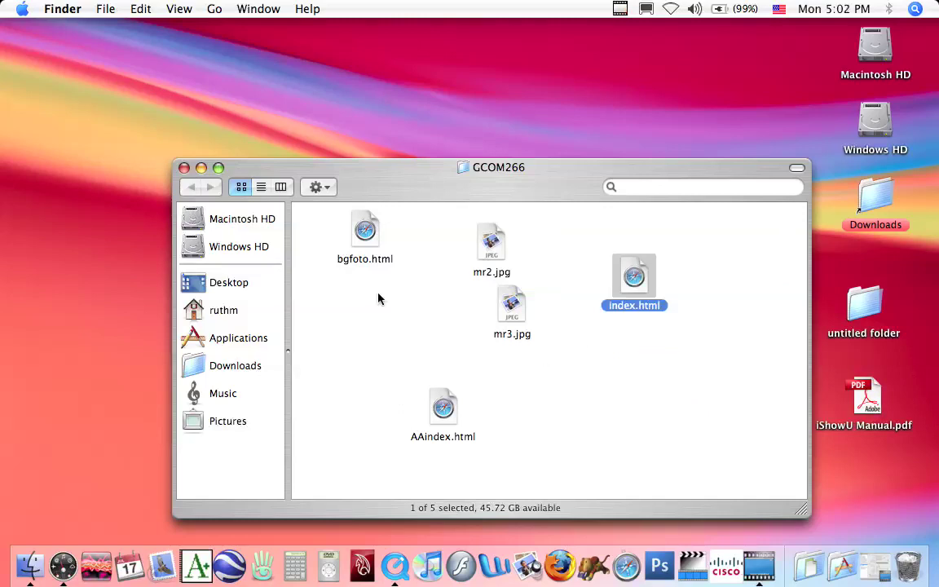
{"action": "left_click_drag", "start_coordinate": [360, 235], "coordinate": [418, 308]}
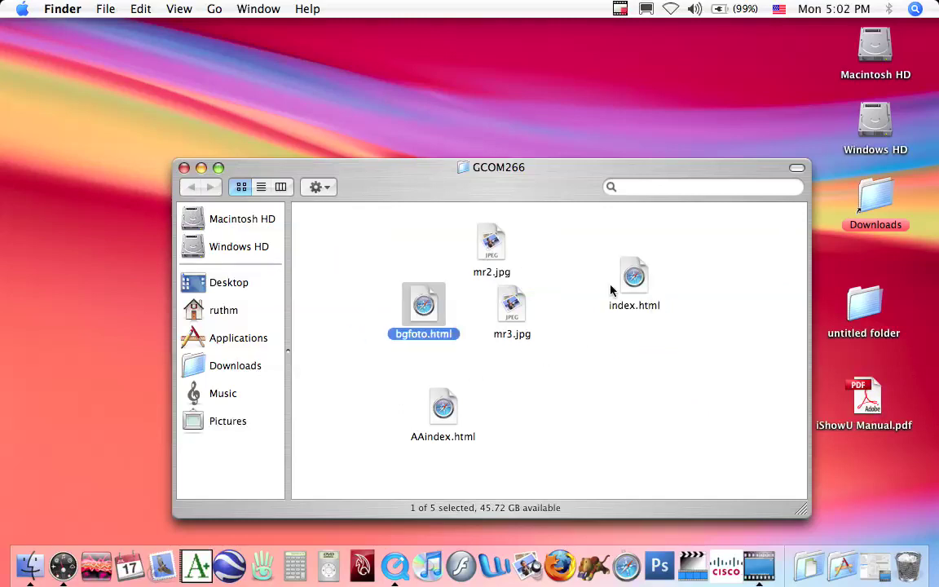
{"action": "left_click_drag", "start_coordinate": [344, 223], "coordinate": [693, 359]}
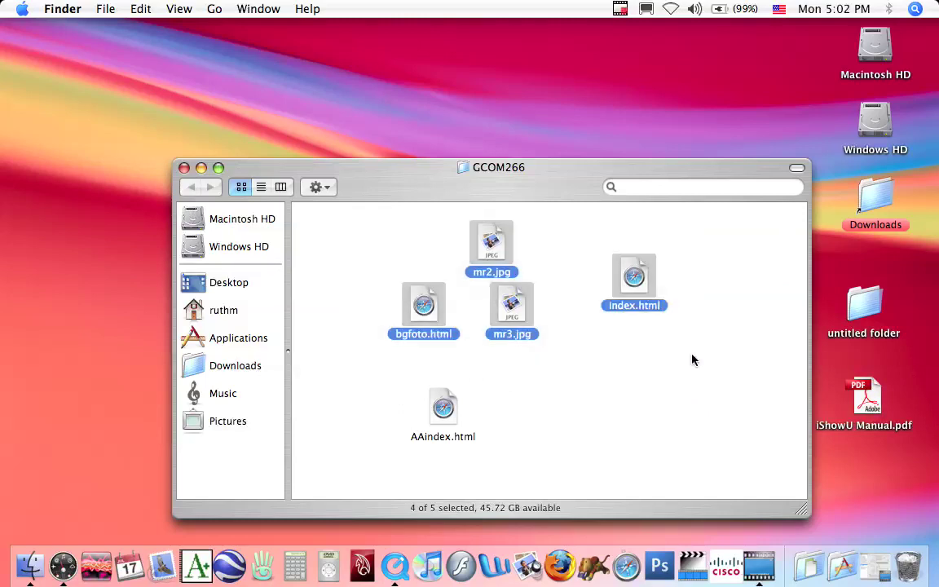
- Move AAindex.html lower left, mr2.jpg below mr3.jpg, bgfoto.html below index.html, then close the window
{"action": "left_click_drag", "start_coordinate": [449, 412], "coordinate": [341, 452]}
{"action": "left_click_drag", "start_coordinate": [384, 251], "coordinate": [730, 367]}
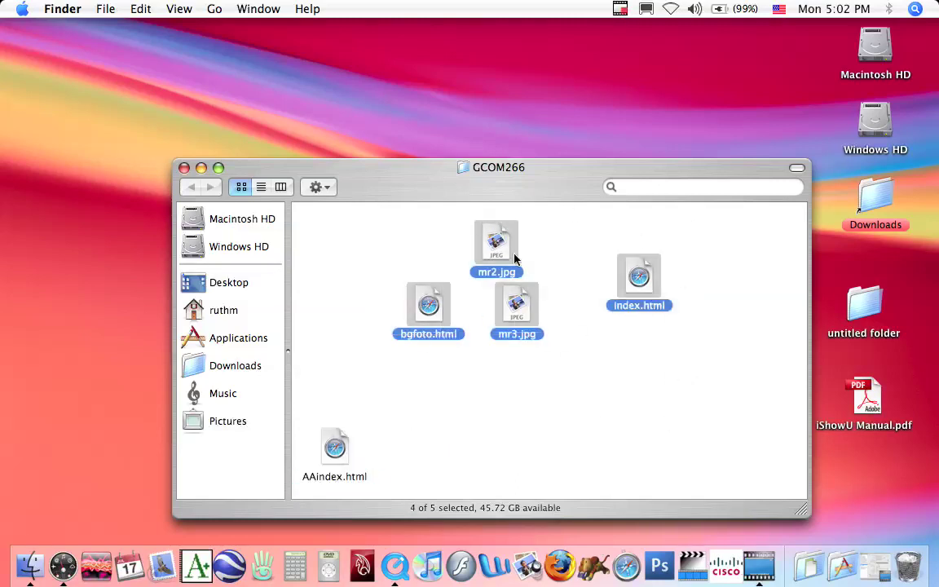
{"action": "left_click", "coordinate": [503, 213]}
{"action": "left_click", "coordinate": [489, 237]}
{"action": "left_click_drag", "start_coordinate": [489, 237], "coordinate": [500, 383]}
{"action": "left_click_drag", "start_coordinate": [430, 321], "coordinate": [642, 355]}
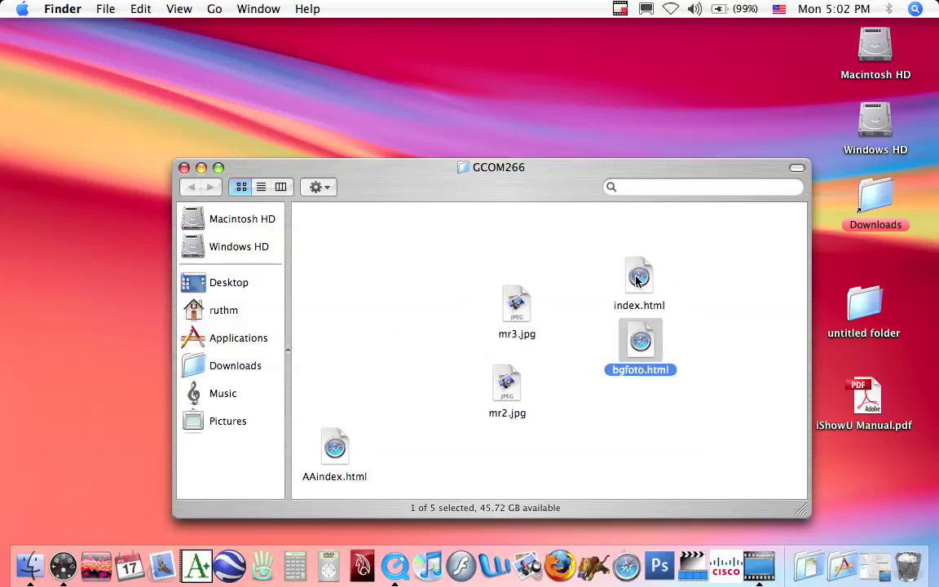
{"action": "left_click", "coordinate": [185, 168]}
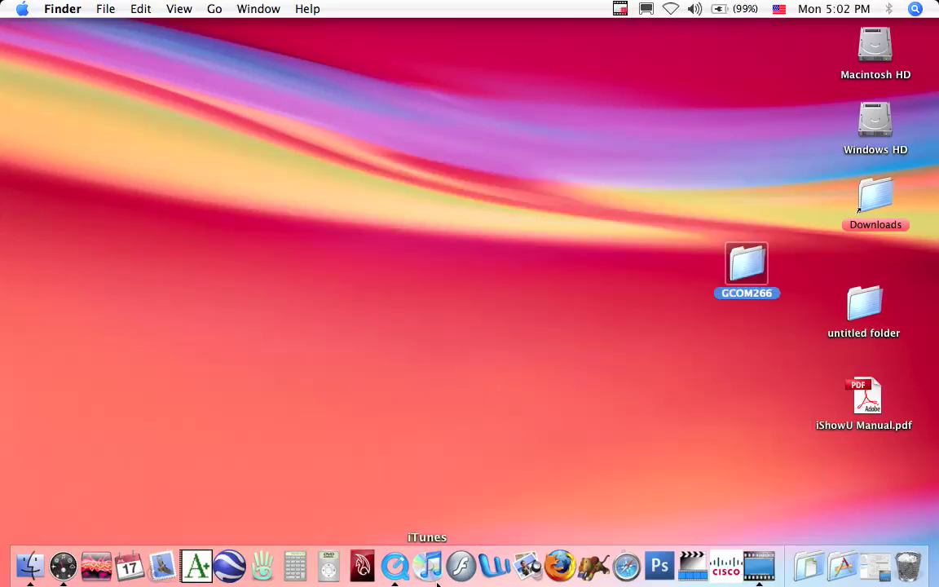
- Launch Fetch, decline the trial purchase with Not Yet, and leave the connection protocol on FTP
{"action": "left_click", "coordinate": [592, 570]}
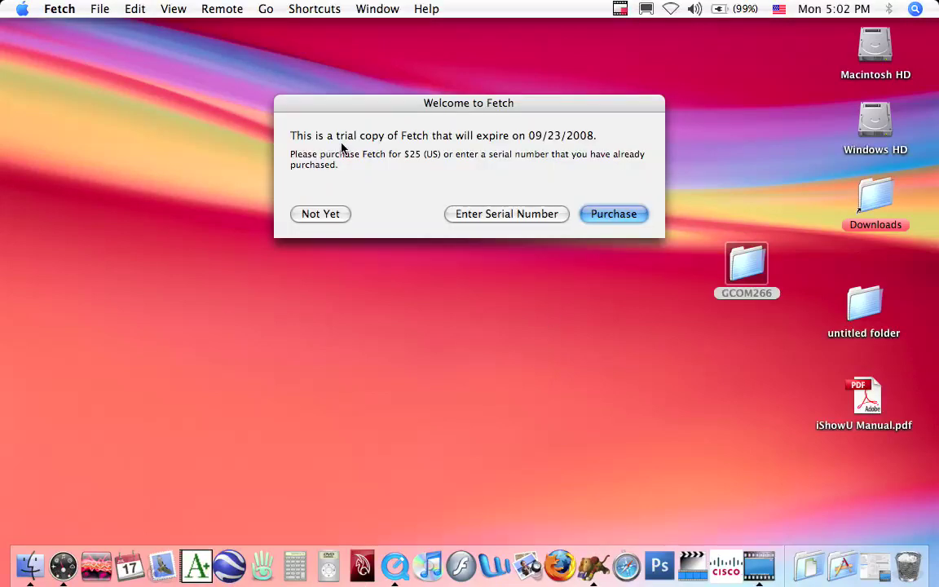
{"action": "left_click_drag", "start_coordinate": [426, 106], "coordinate": [407, 104]}
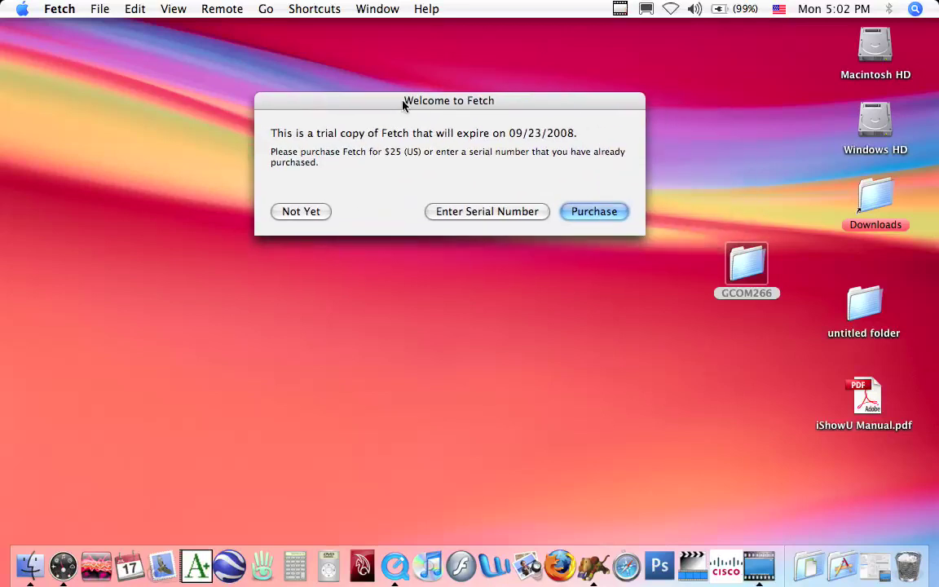
{"action": "left_click", "coordinate": [295, 218]}
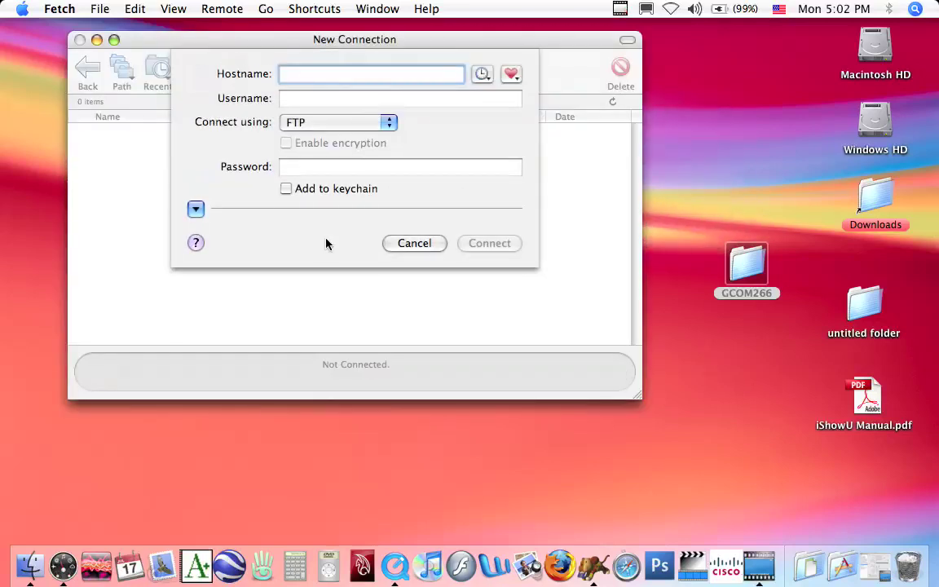
{"action": "left_click_drag", "start_coordinate": [332, 36], "coordinate": [391, 46]}
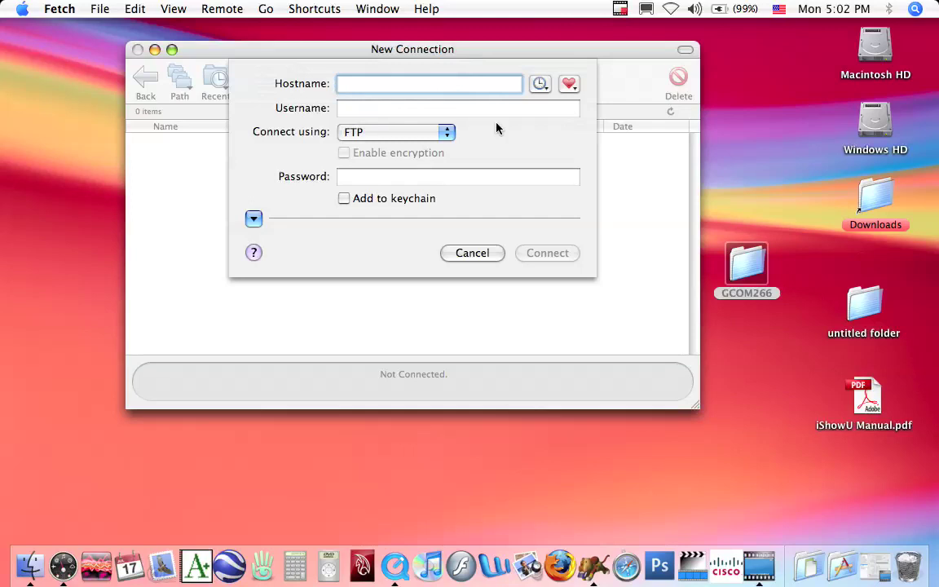
{"action": "left_click", "coordinate": [383, 132]}
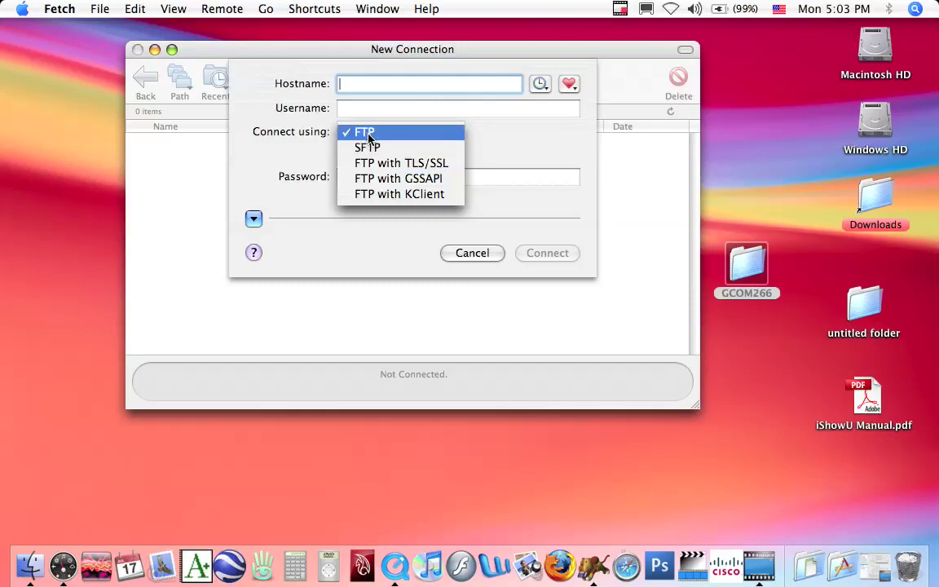
{"action": "left_click", "coordinate": [359, 134]}
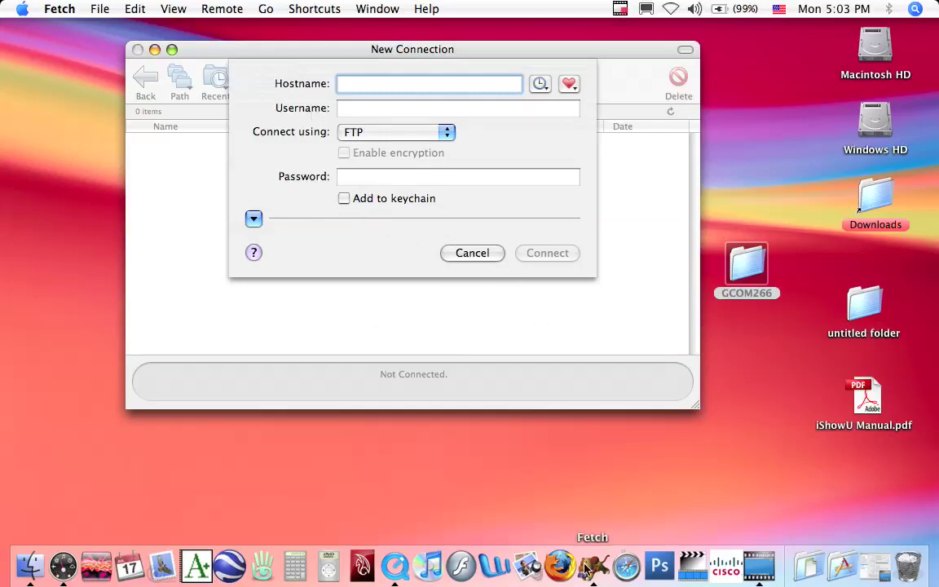
- Change Safari's address to the instructor's page and load the course instructions
{"action": "left_click", "coordinate": [626, 565]}
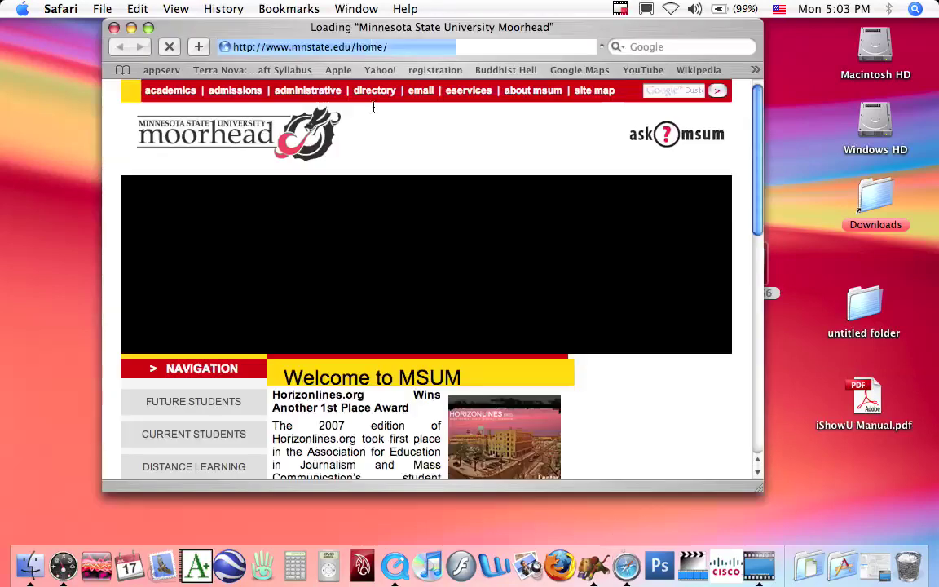
{"action": "left_click_drag", "start_coordinate": [388, 46], "coordinate": [356, 47]}
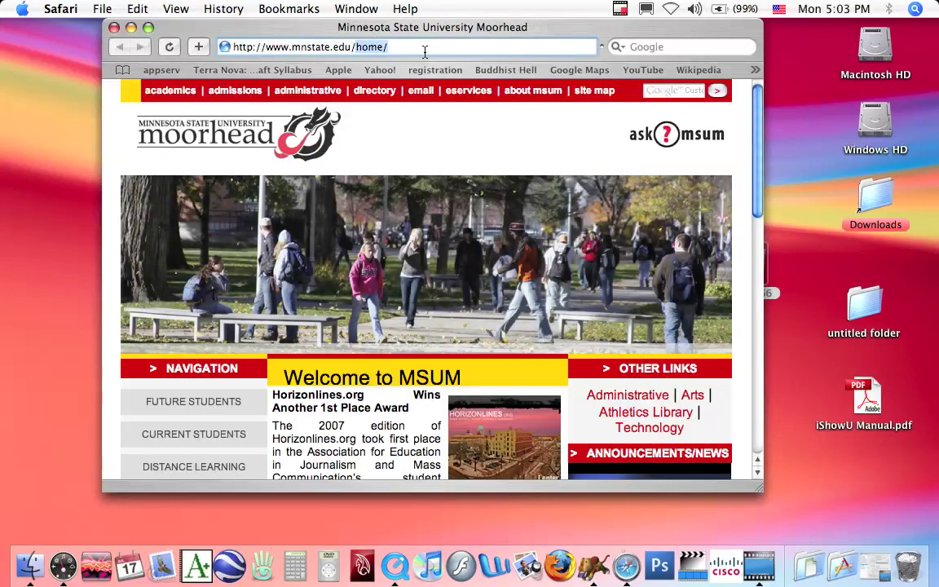
{"action": "type", "text": "ruthbm"}
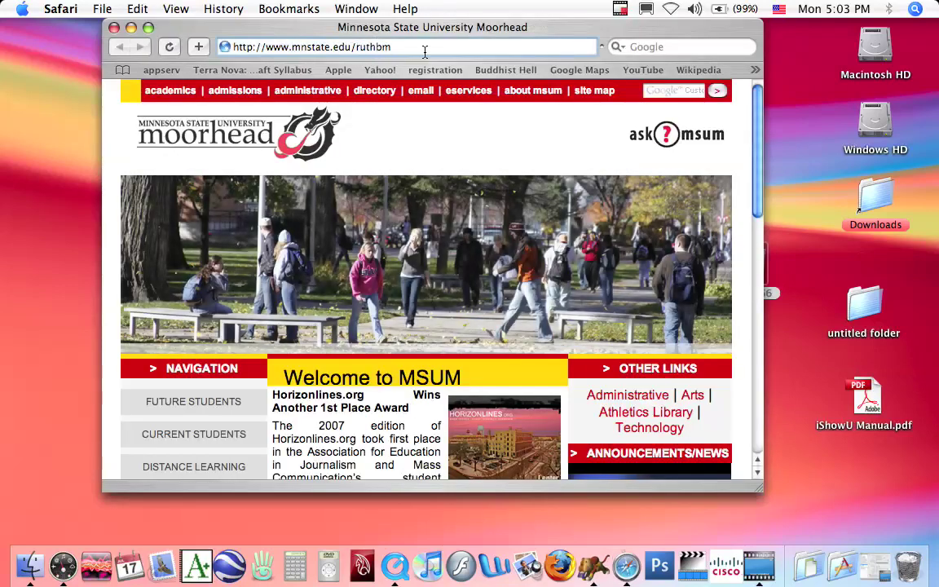
{"action": "key", "text": "BackSpace"}
{"action": "key", "text": "BackSpace"}
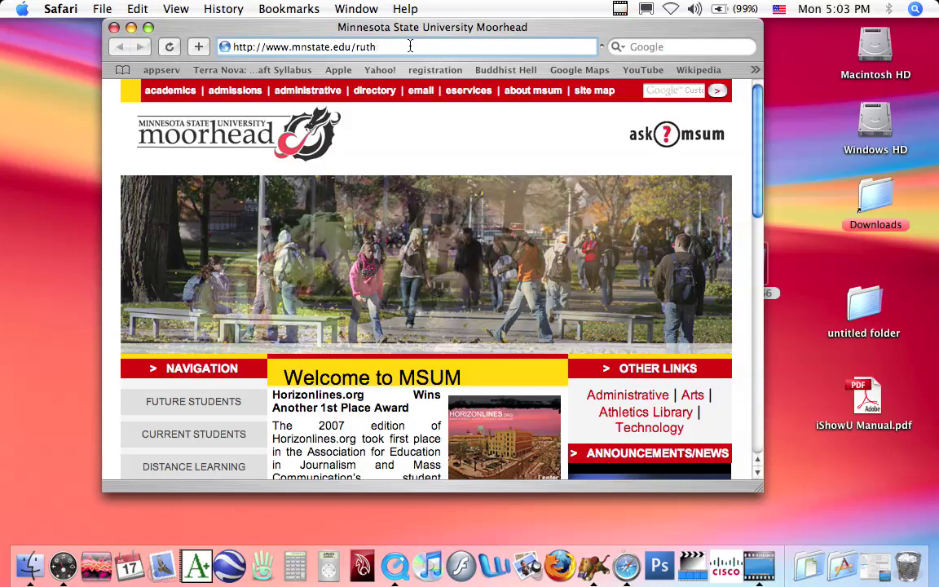
{"action": "type", "text": "m"}
{"action": "key", "text": "Return"}
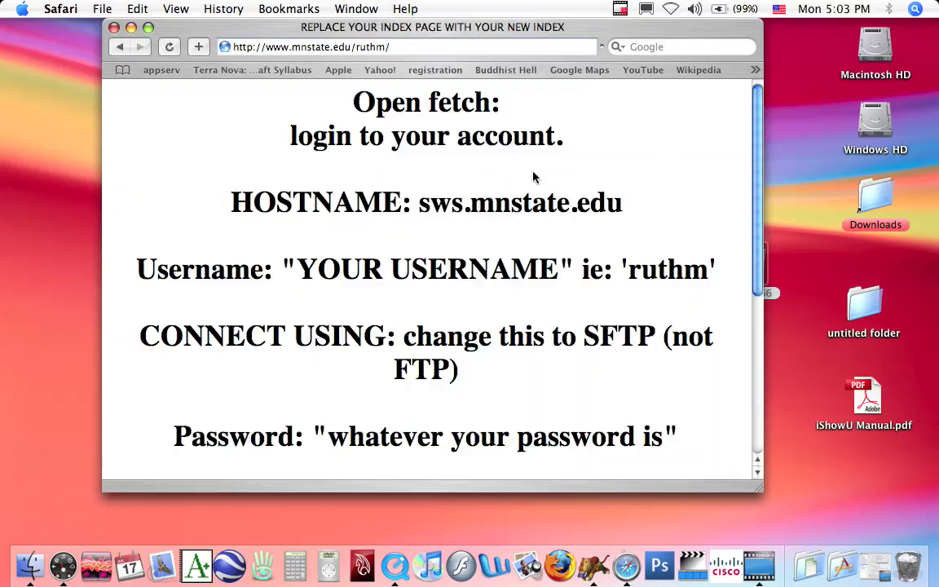
- Read the instructions, highlight the hostname sws.mnstate.edu, then hide Safari
{"action": "scroll", "coordinate": [534, 177], "scroll_direction": "down", "scroll_amount": 8}
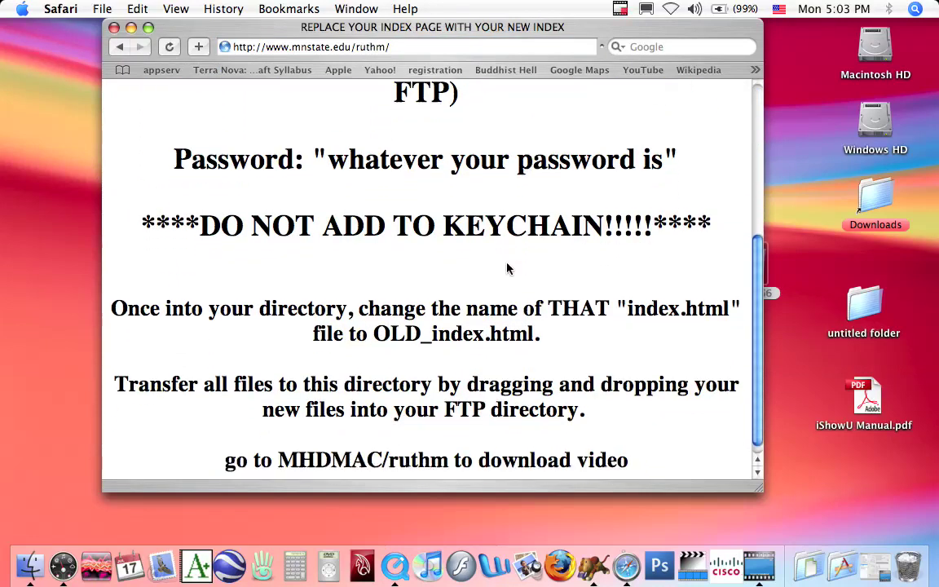
{"action": "scroll", "coordinate": [456, 375], "scroll_direction": "up", "scroll_amount": 1}
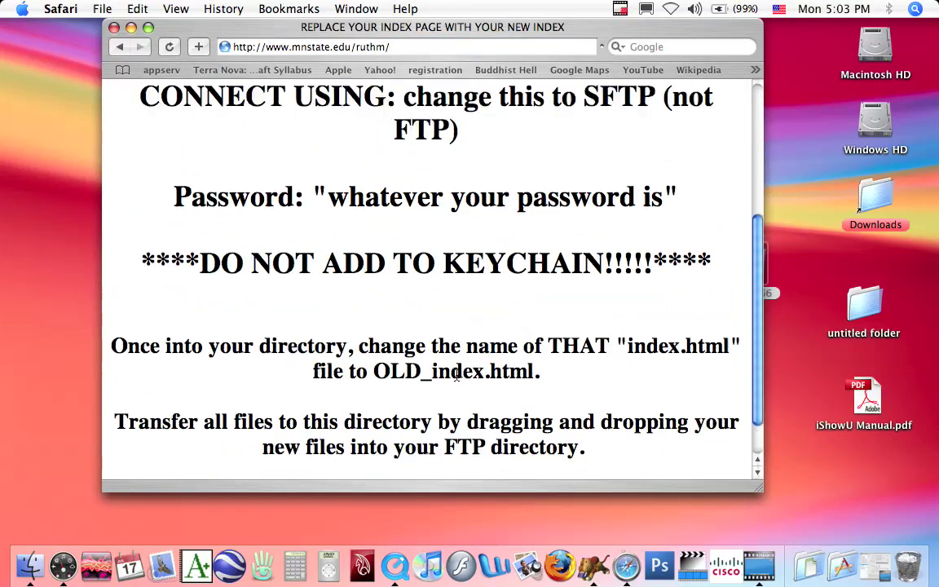
{"action": "scroll", "coordinate": [455, 374], "scroll_direction": "up", "scroll_amount": 7}
{"action": "scroll", "coordinate": [434, 291], "scroll_direction": "down", "scroll_amount": 8}
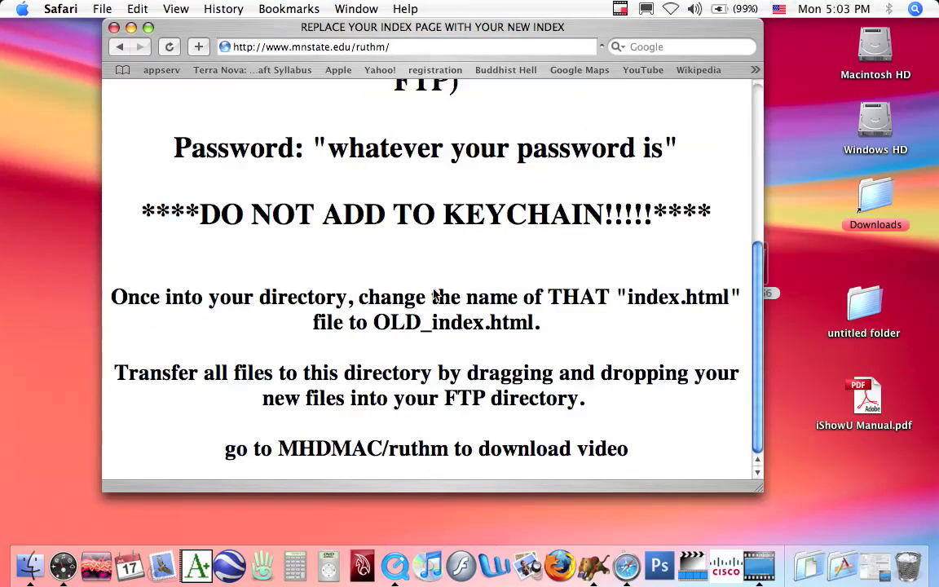
{"action": "scroll", "coordinate": [412, 295], "scroll_direction": "up", "scroll_amount": 8}
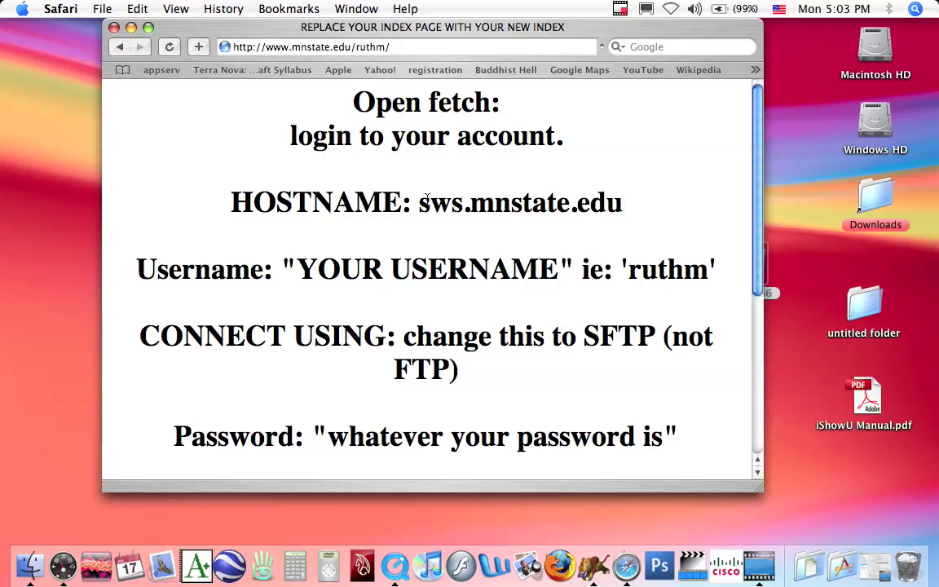
{"action": "left_click_drag", "start_coordinate": [419, 202], "coordinate": [601, 207]}
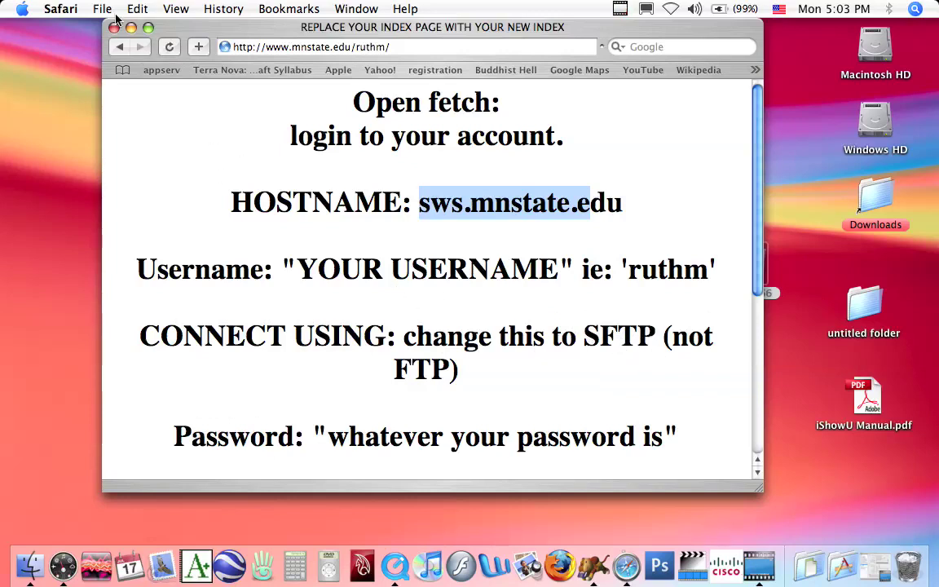
{"action": "key", "text": "super+h"}
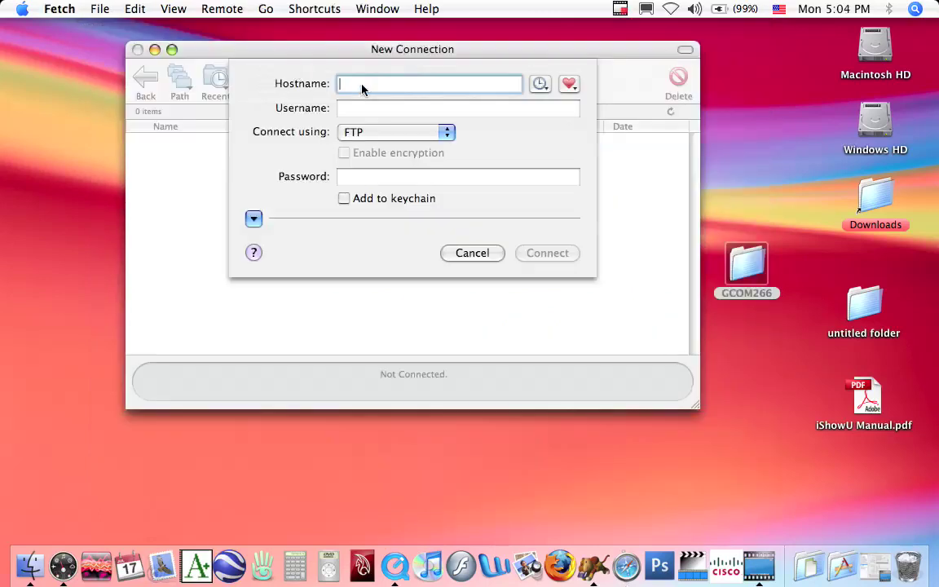
{"action": "type", "text": "www.mnsta"}
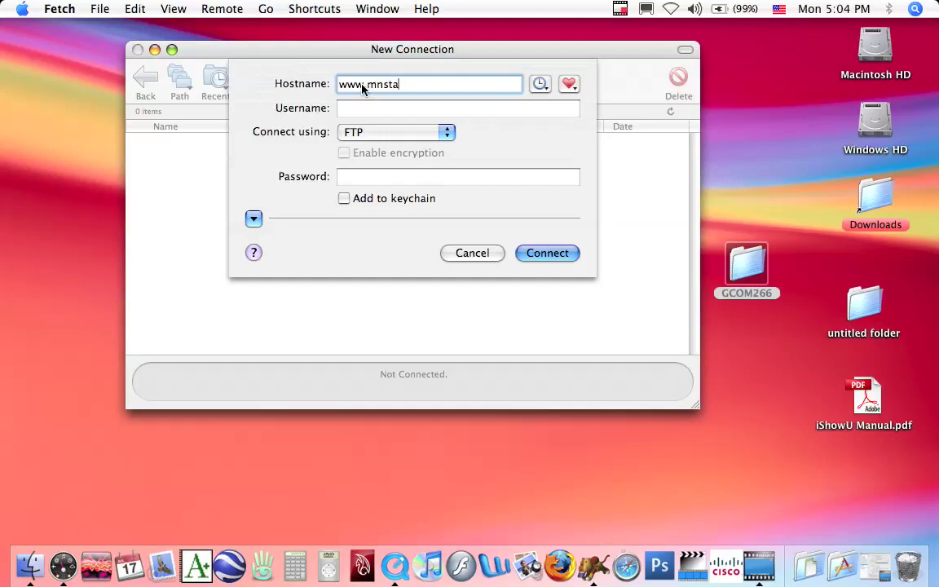
{"action": "type", "text": "te.edu"}
{"action": "left_click", "coordinate": [364, 112]}
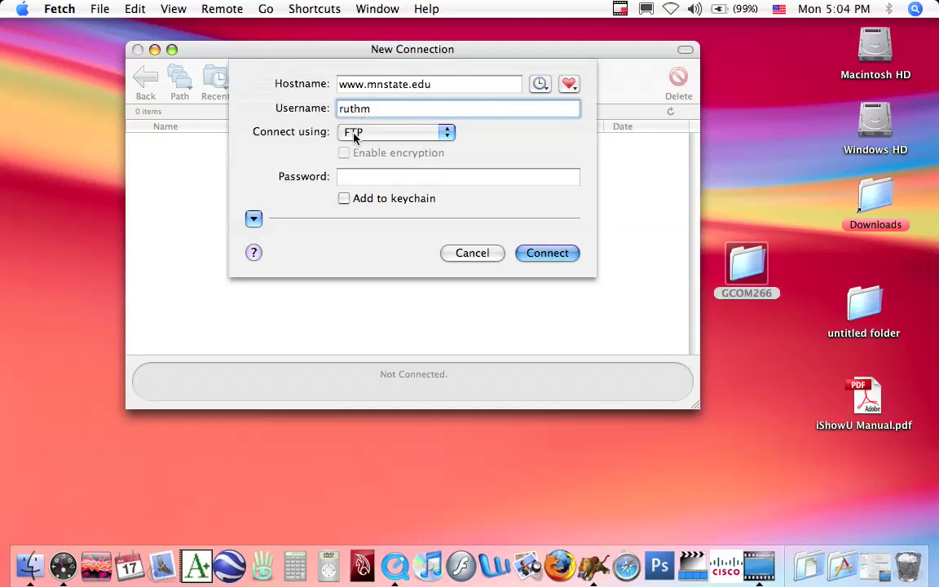
{"action": "left_click", "coordinate": [353, 135]}
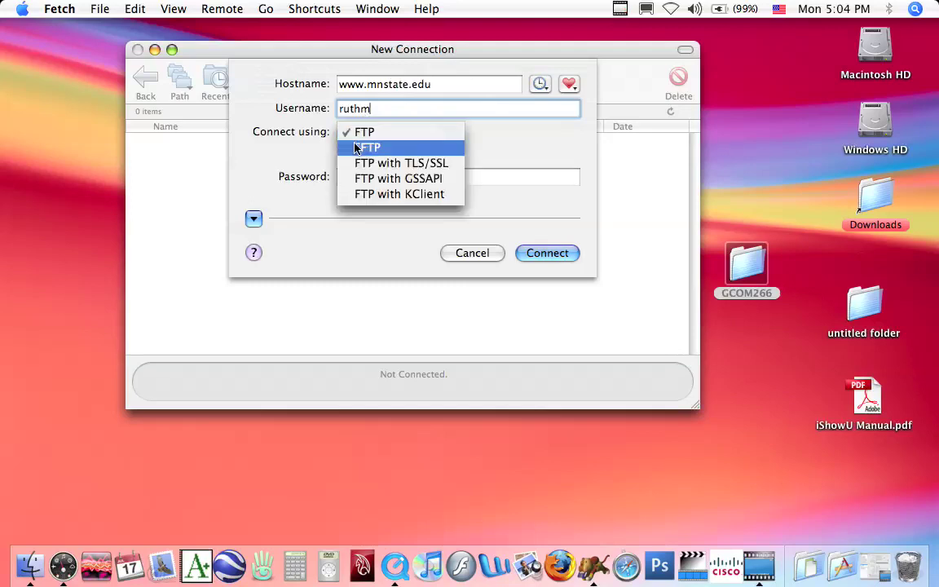
{"action": "left_click", "coordinate": [357, 131]}
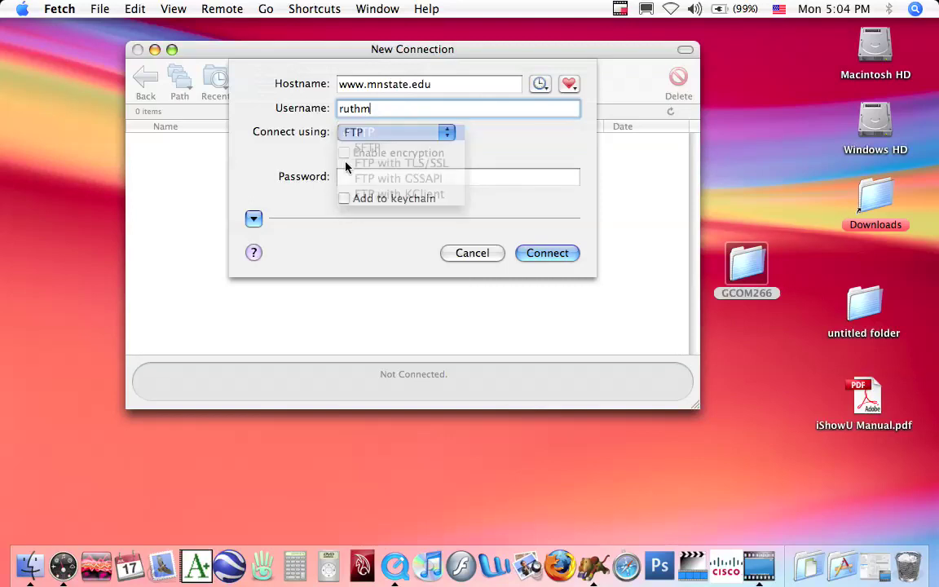
{"action": "left_click", "coordinate": [356, 179]}
{"action": "type", "text": "r"}
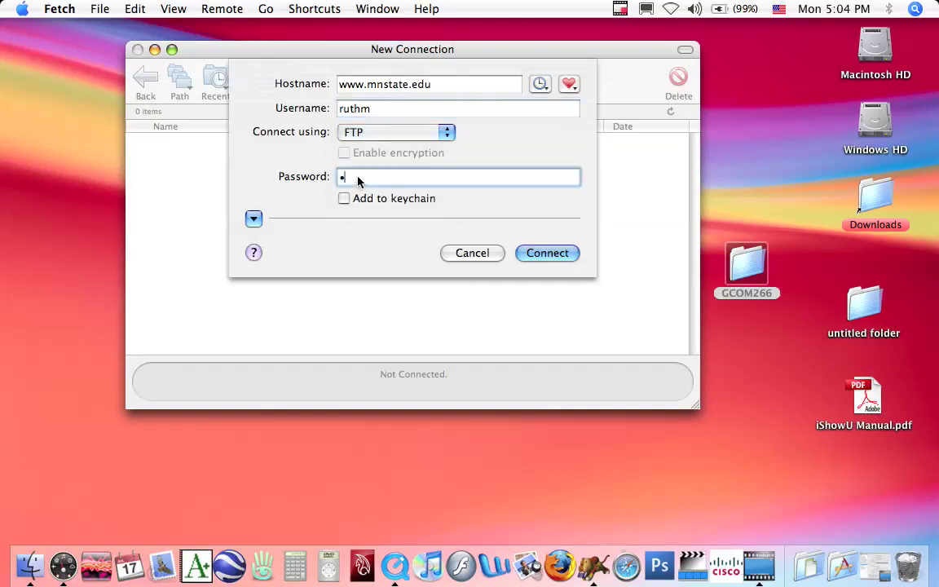
{"action": "type", "text": "•••••••"}
{"action": "left_click", "coordinate": [548, 253]}
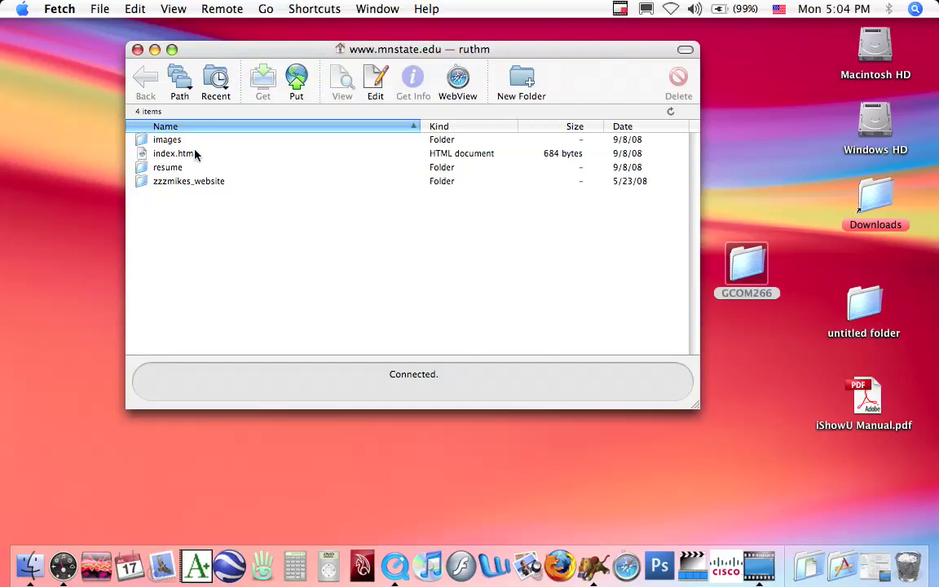
- Look inside the images, resume and zzzmikes_website folders, returning home after each
{"action": "double_click", "coordinate": [141, 142]}
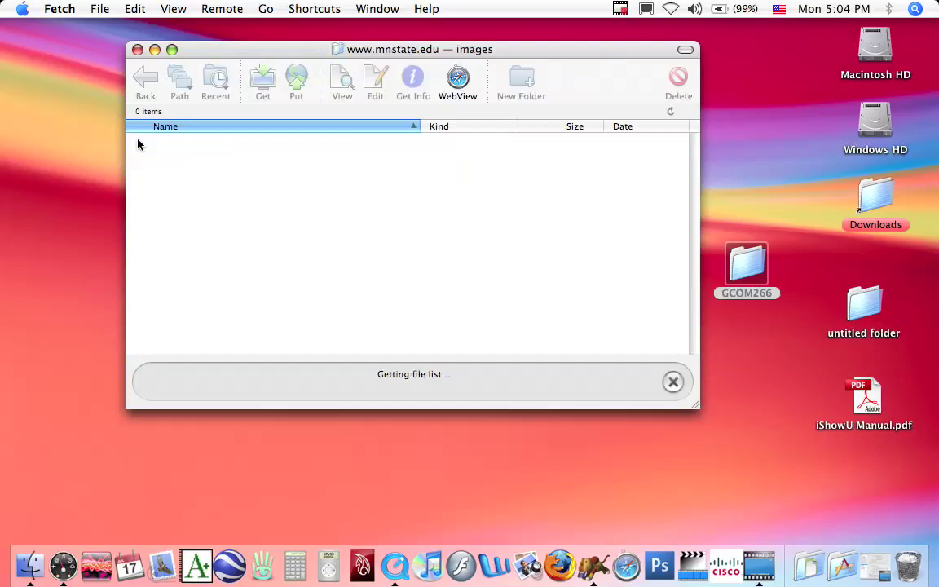
{"action": "left_click", "coordinate": [142, 84]}
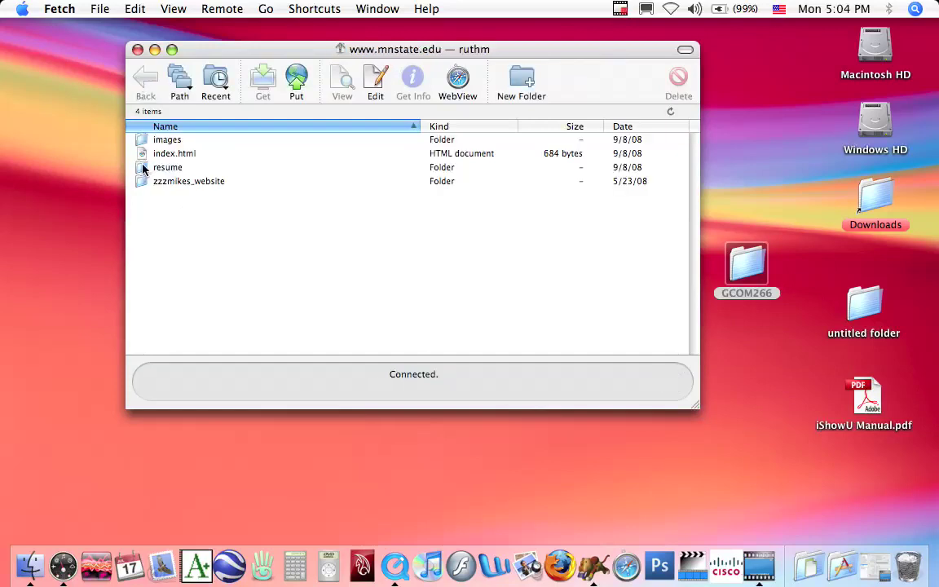
{"action": "double_click", "coordinate": [144, 168]}
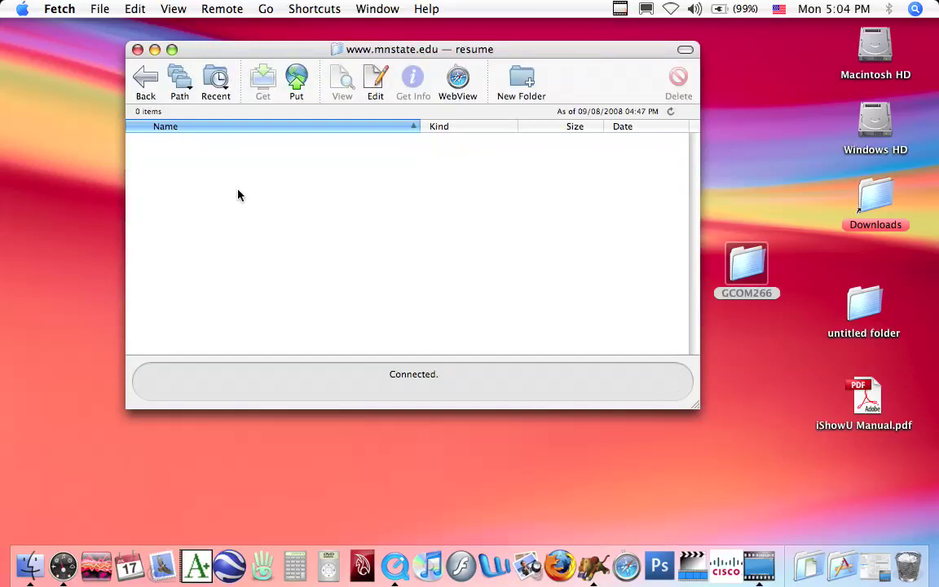
{"action": "left_click", "coordinate": [143, 79]}
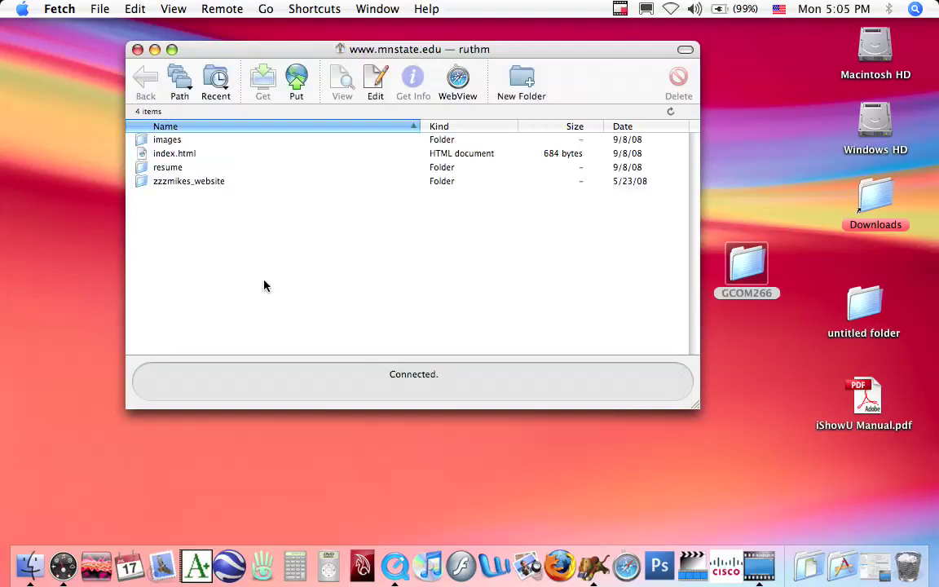
{"action": "double_click", "coordinate": [147, 182]}
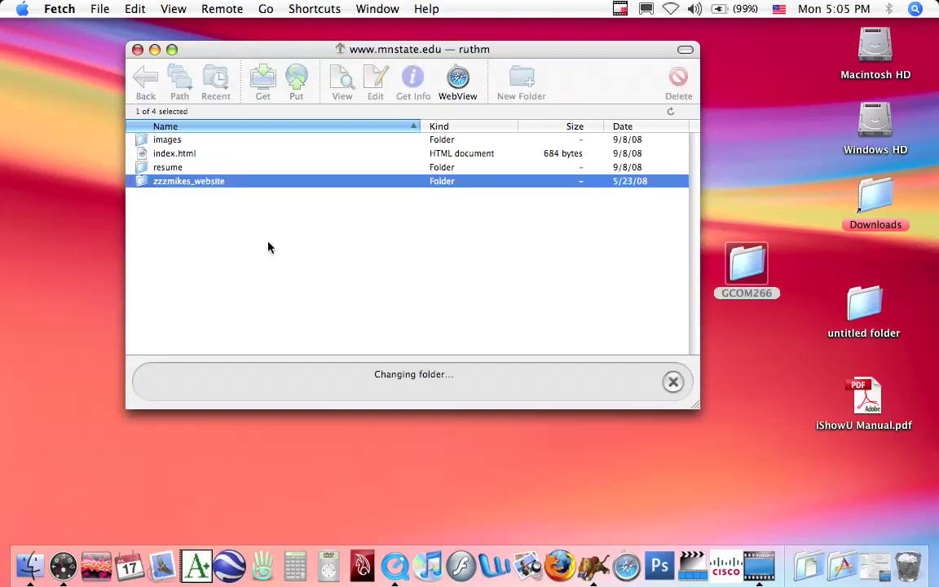
{"action": "scroll", "coordinate": [325, 214], "scroll_direction": "down", "scroll_amount": 2}
{"action": "scroll", "coordinate": [310, 224], "scroll_direction": "up", "scroll_amount": 2}
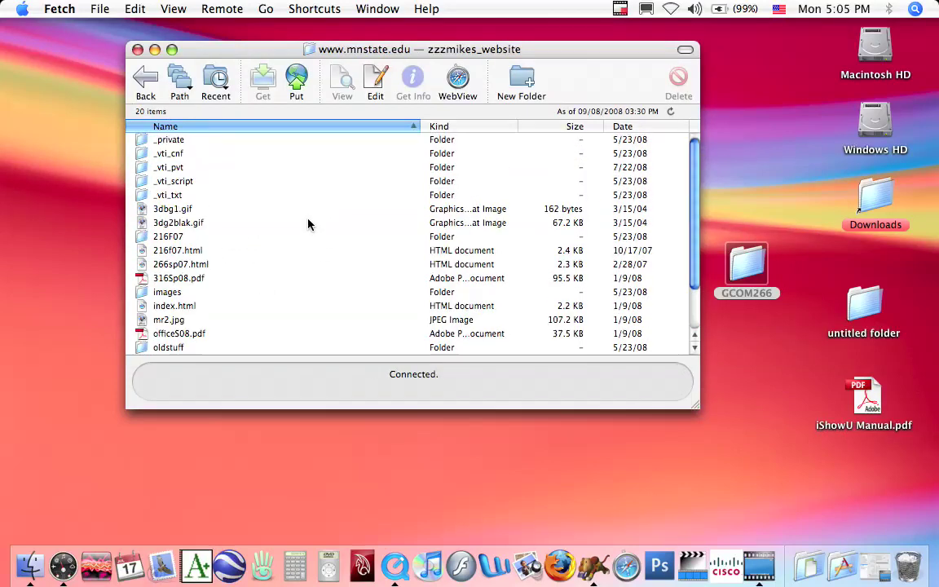
{"action": "left_click", "coordinate": [146, 82]}
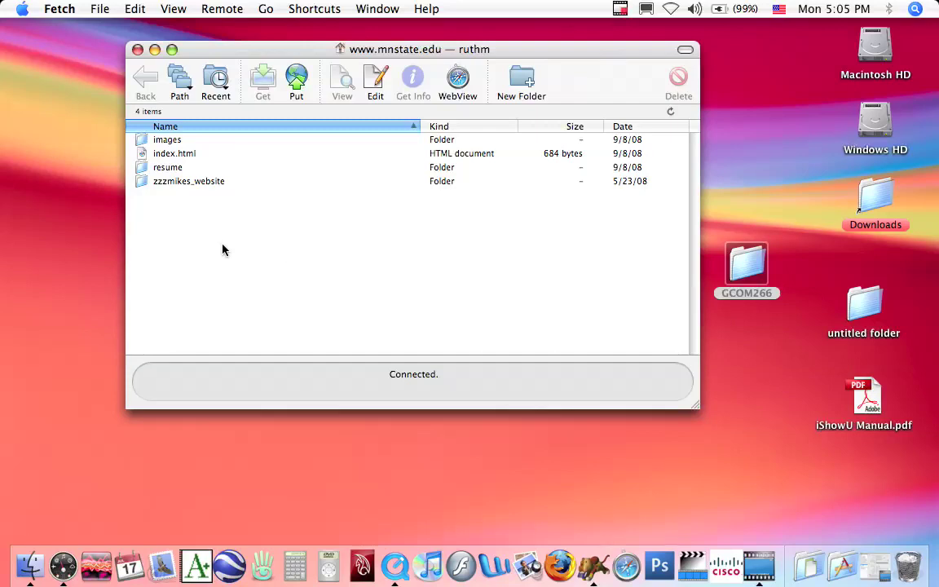
- Prefix the remote index.html with OLD_ so it becomes OLD_index.html
{"action": "left_click", "coordinate": [167, 155]}
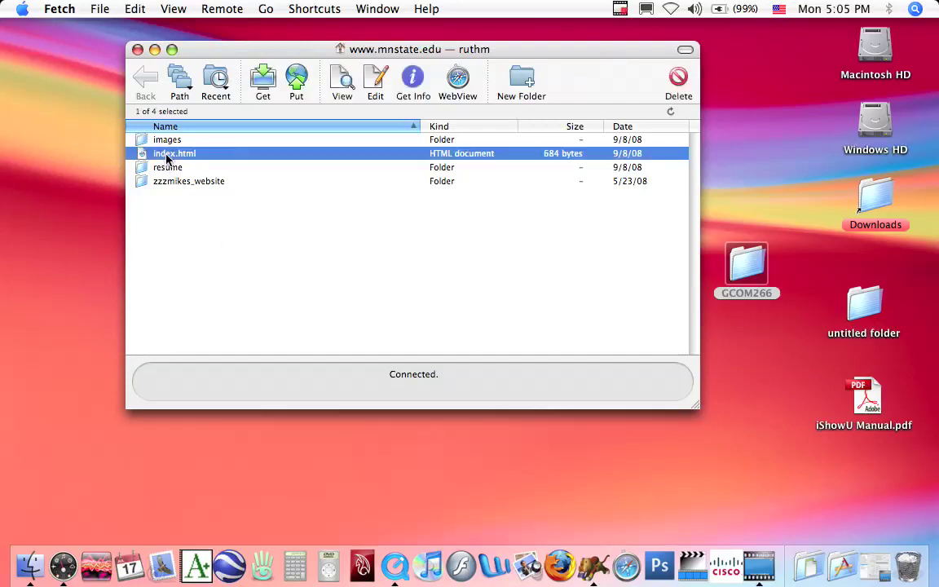
{"action": "left_click", "coordinate": [155, 155]}
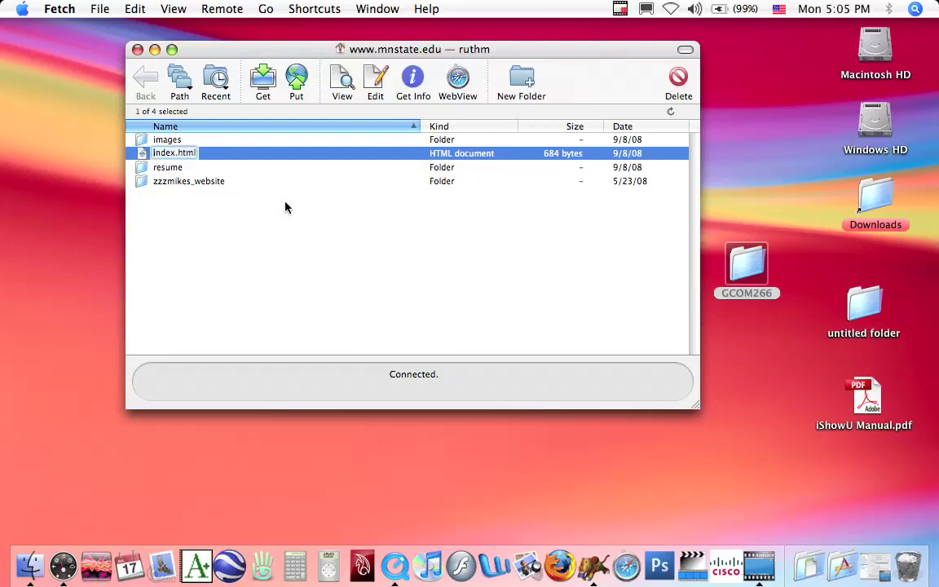
{"action": "type", "text": "OLD_"}
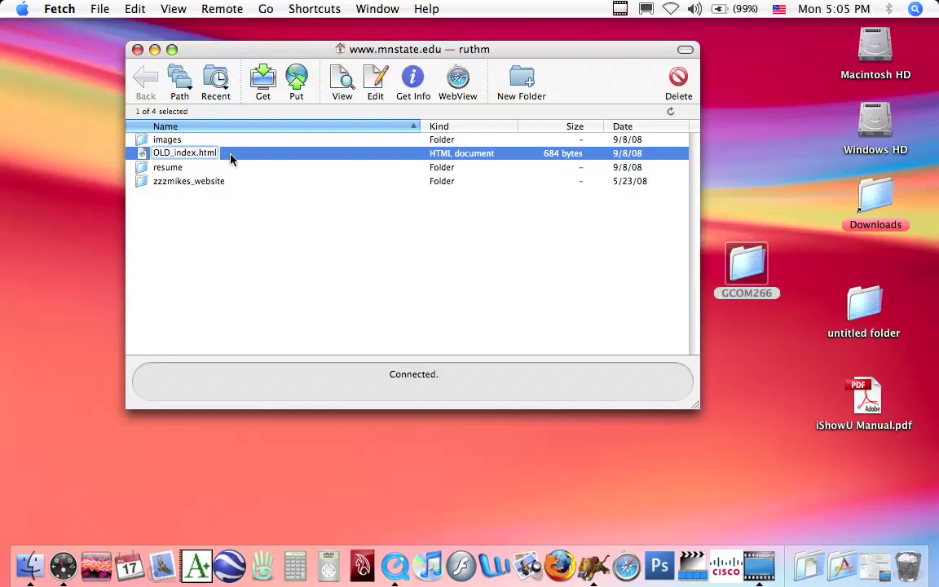
{"action": "left_click", "coordinate": [262, 330]}
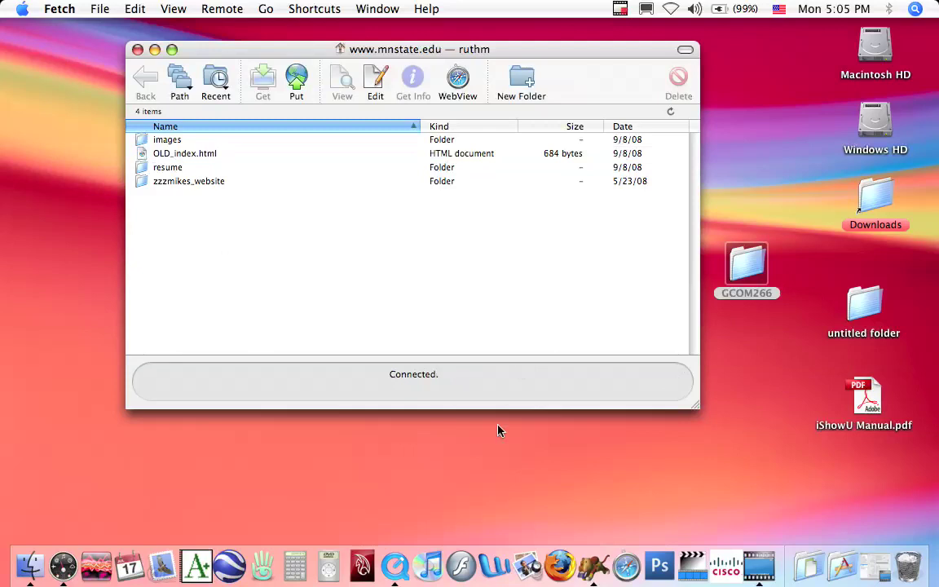
{"action": "left_click", "coordinate": [626, 576]}
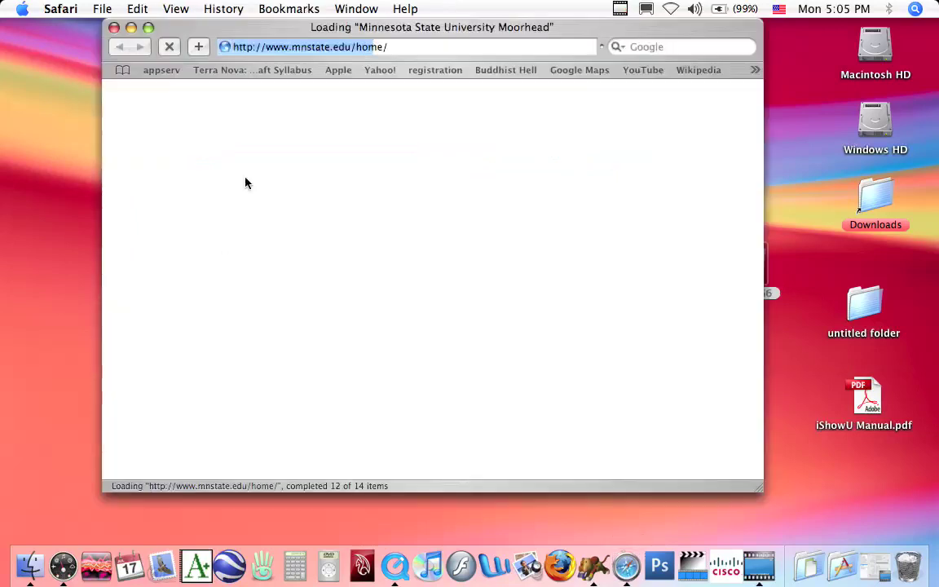
{"action": "left_click", "coordinate": [396, 47]}
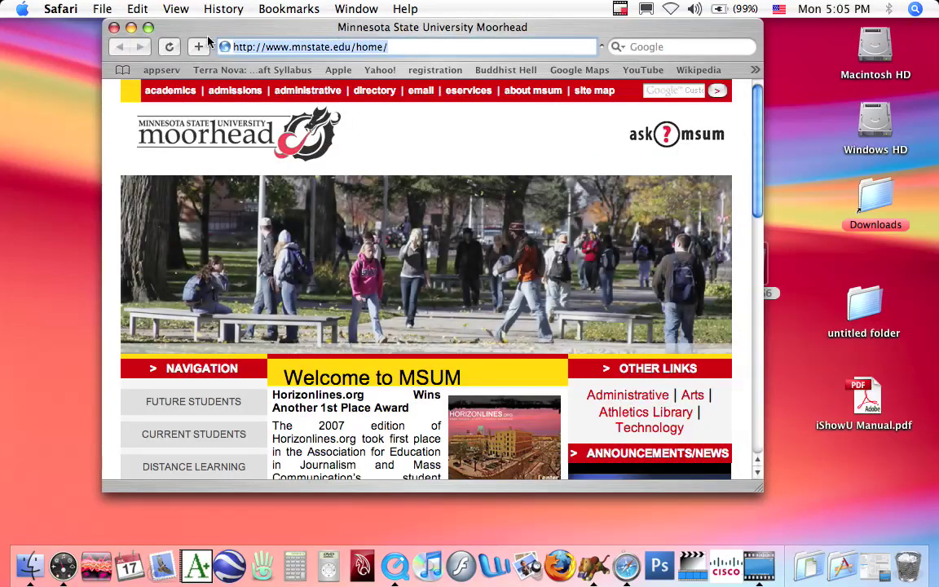
{"action": "type", "text": "www/"}
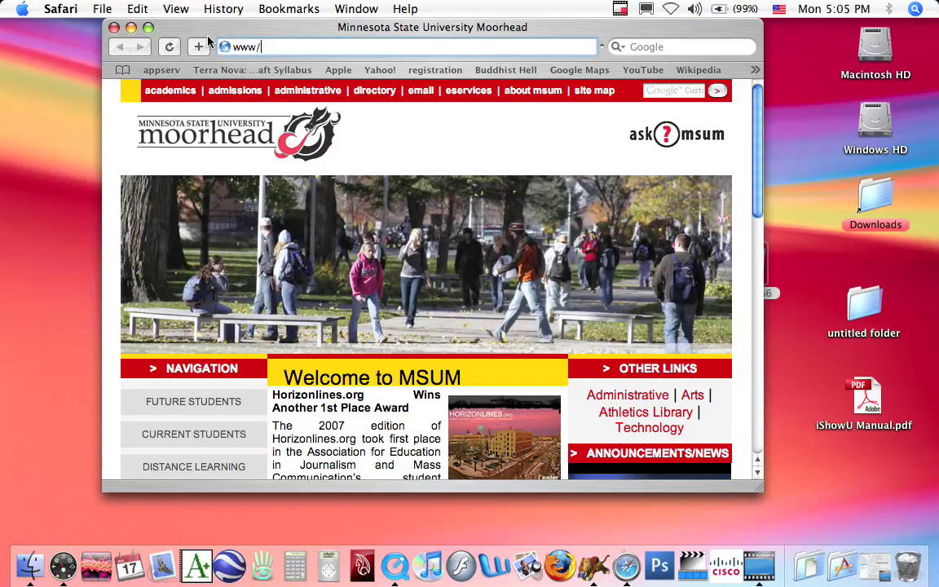
{"action": "type", "text": "ruth"}
{"action": "key", "text": "Return"}
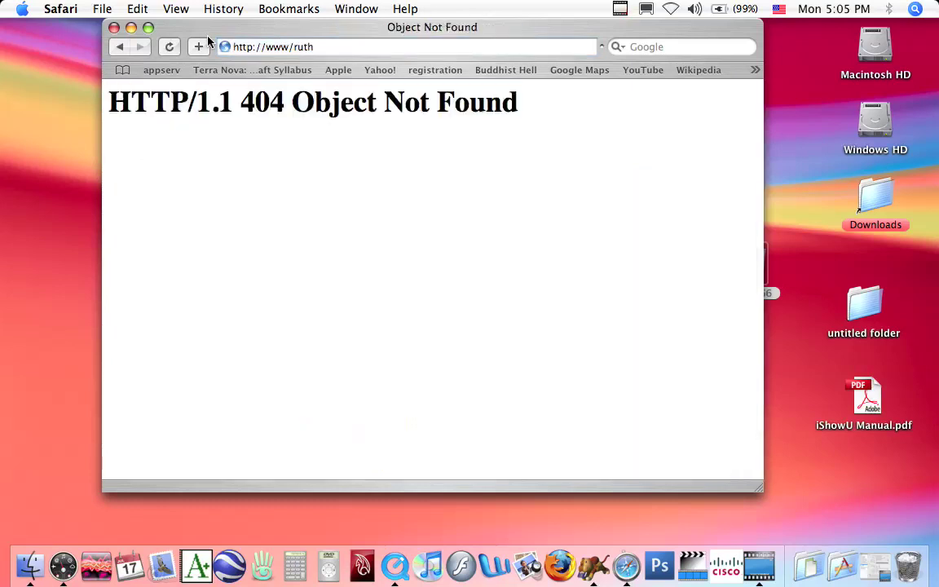
{"action": "key", "text": "super+l"}
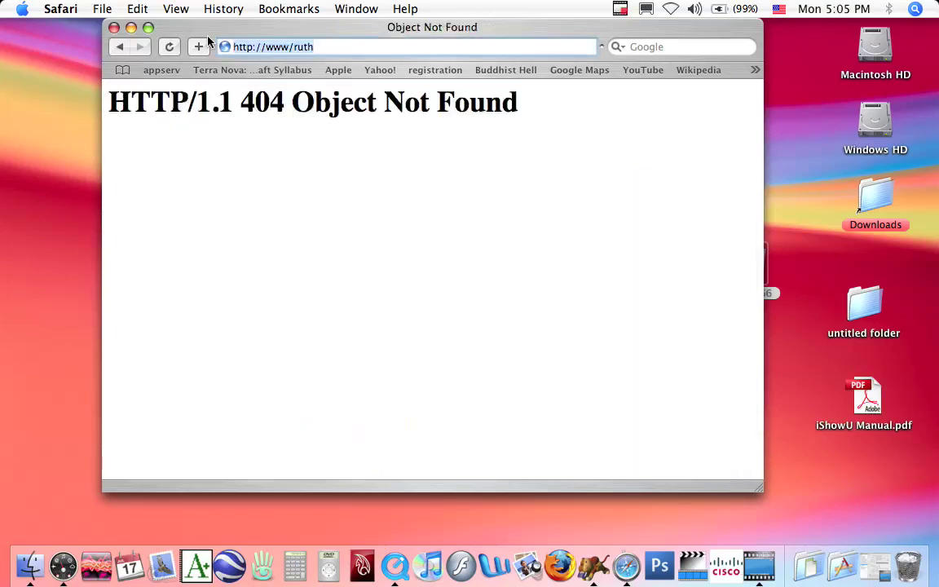
{"action": "type", "text": "www.ru"}
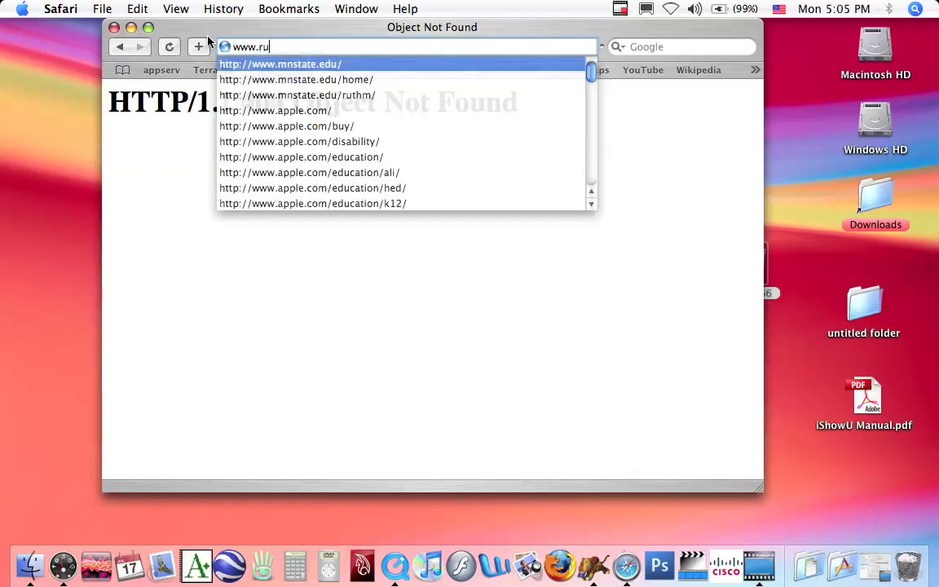
{"action": "type", "text": "thm"}
{"action": "key", "text": "Return"}
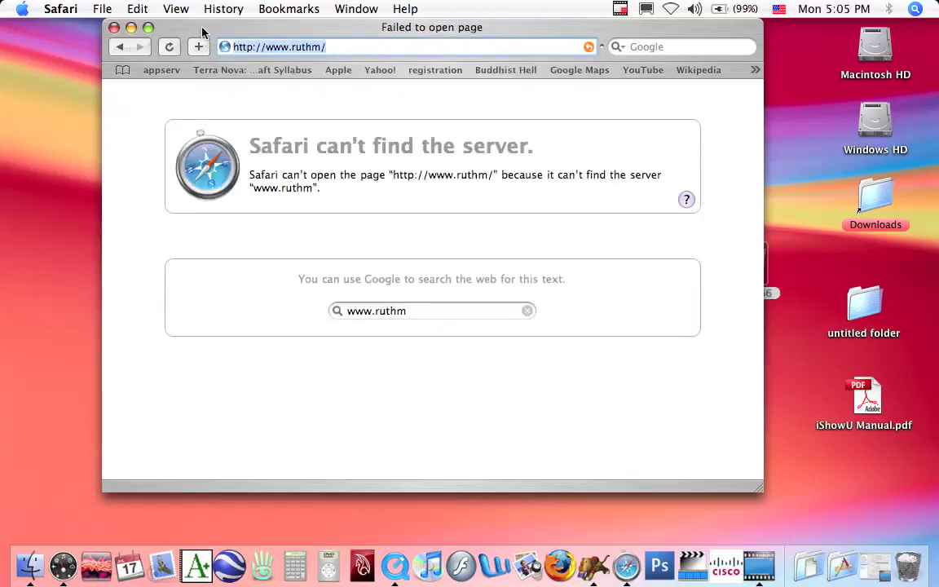
{"action": "left_click_drag", "start_coordinate": [272, 44], "coordinate": [363, 46]}
{"action": "type", "text": "www/ruthm"}
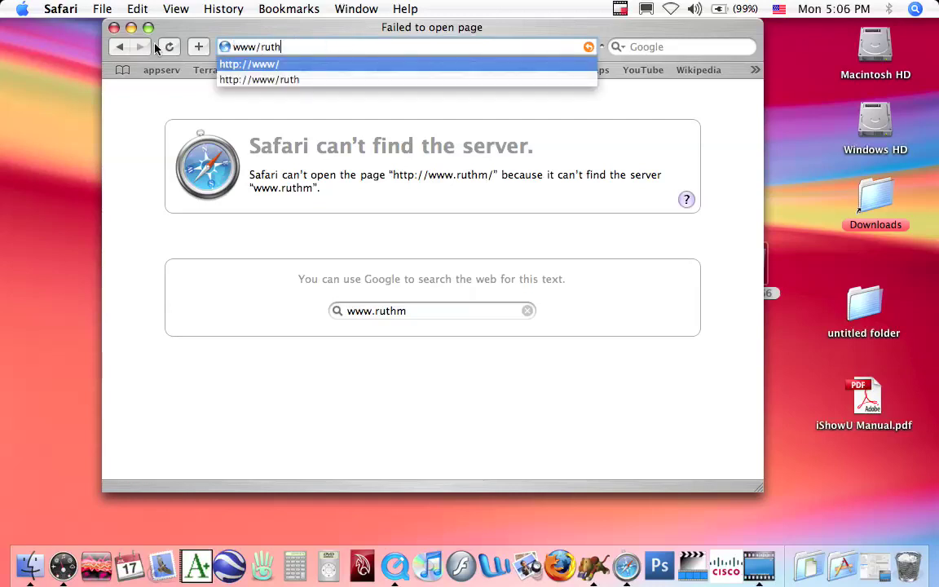
{"action": "key", "text": "Return"}
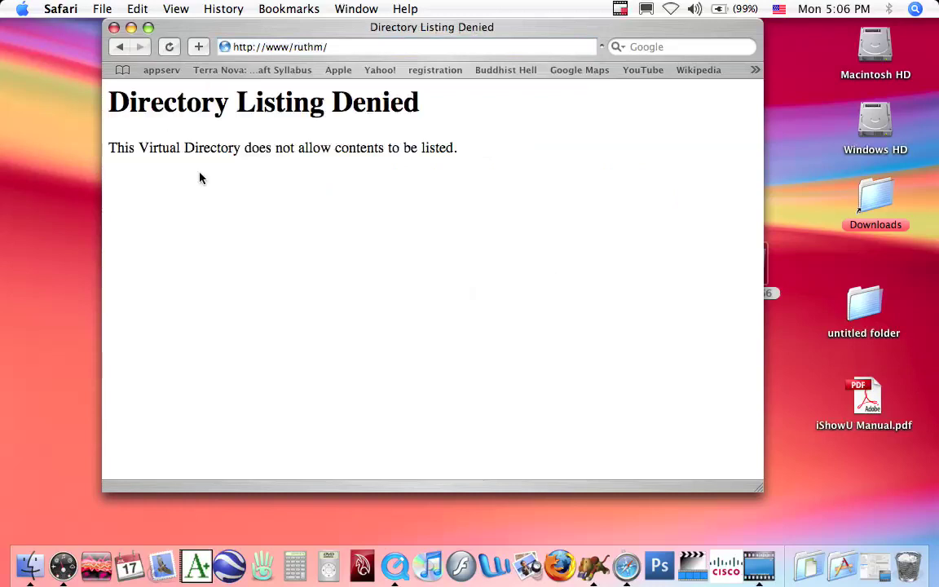
{"action": "left_click", "coordinate": [114, 28]}
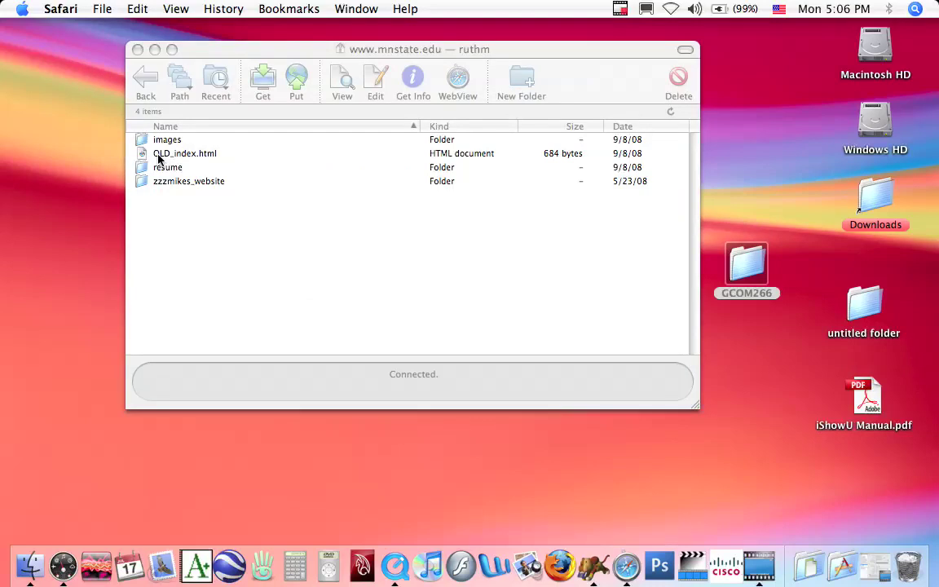
- Arrange the Fetch window and the GCOM266 folder window side by side
{"action": "left_click", "coordinate": [258, 287]}
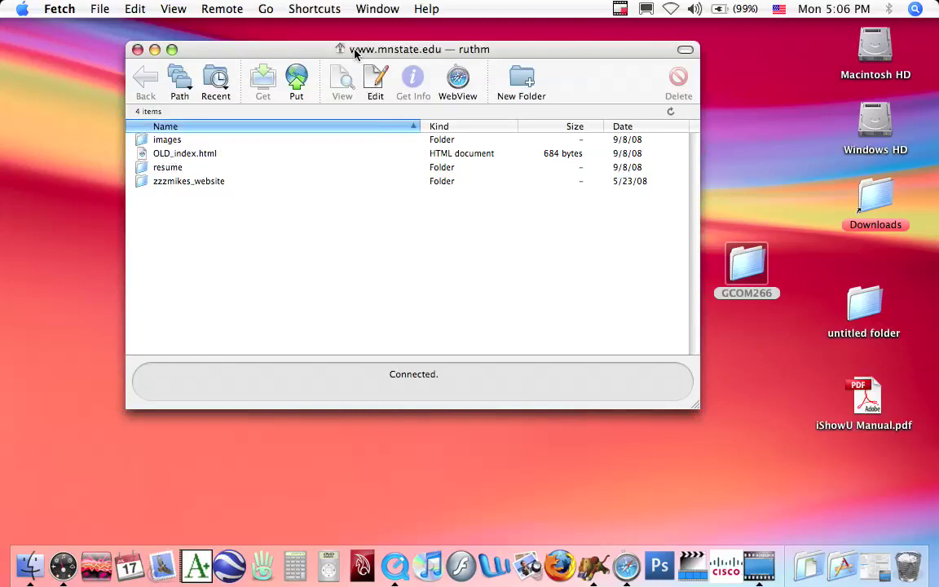
{"action": "left_click_drag", "start_coordinate": [352, 46], "coordinate": [278, 40]}
{"action": "double_click", "coordinate": [746, 264]}
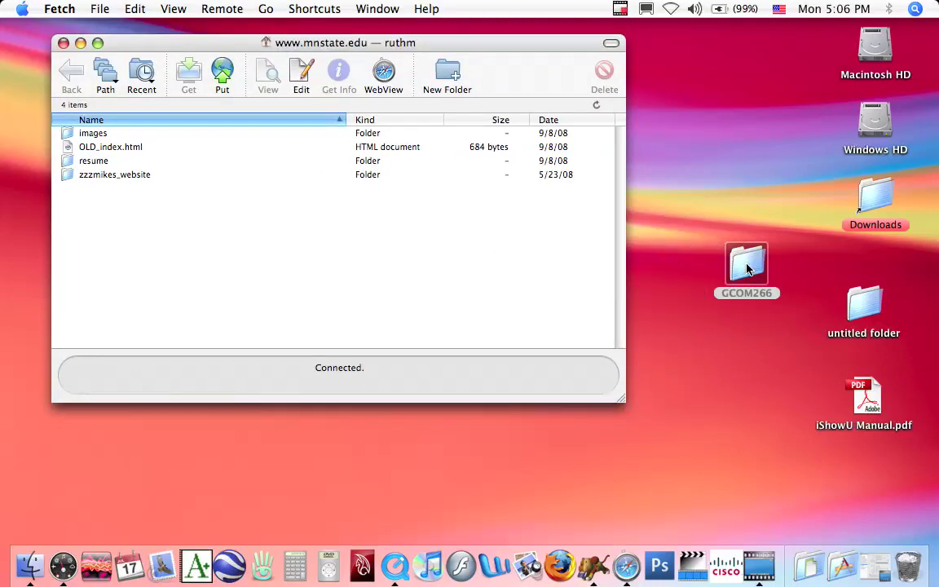
{"action": "left_click_drag", "start_coordinate": [515, 180], "coordinate": [560, 221]}
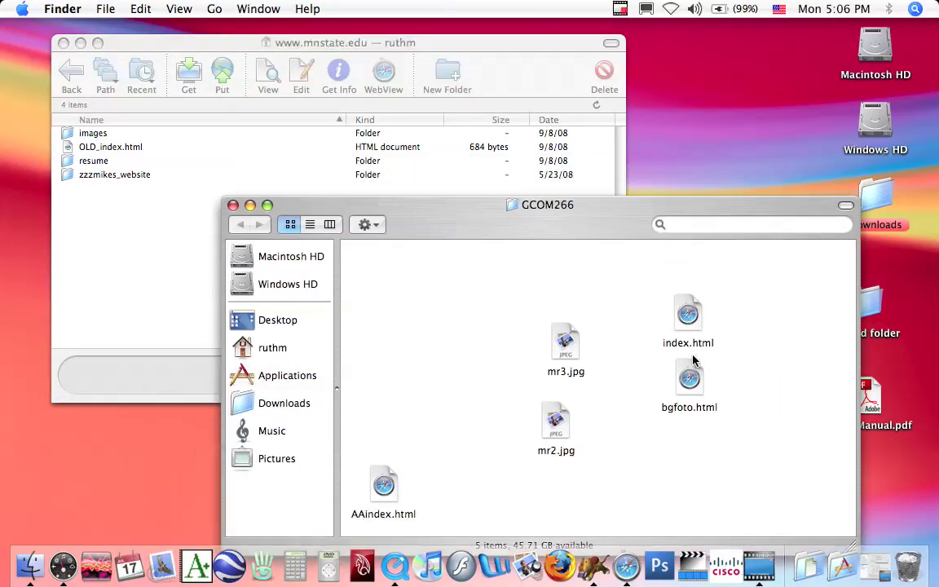
- Upload index.html and bgfoto.html from GCOM266 into the server's home folder
{"action": "left_click_drag", "start_coordinate": [688, 318], "coordinate": [130, 252]}
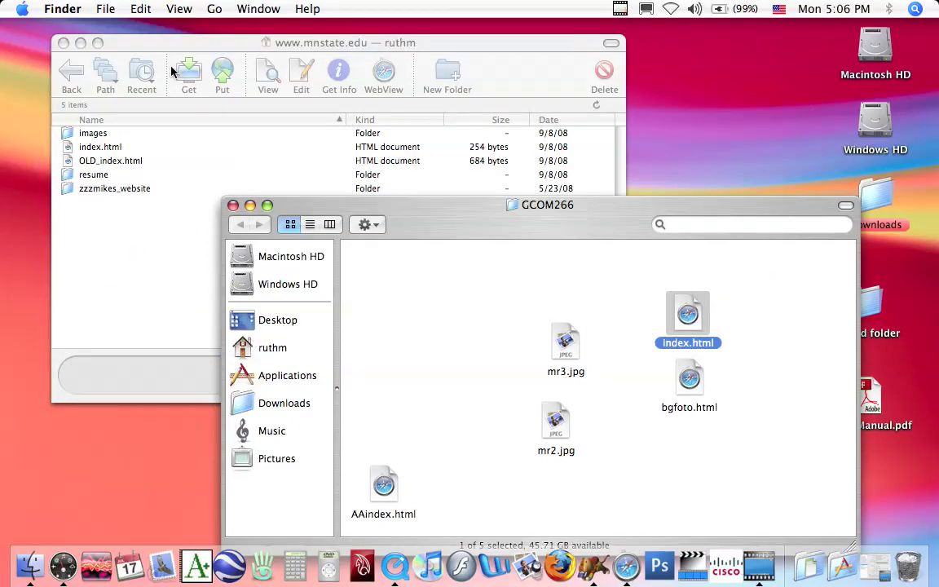
{"action": "left_click", "coordinate": [152, 40]}
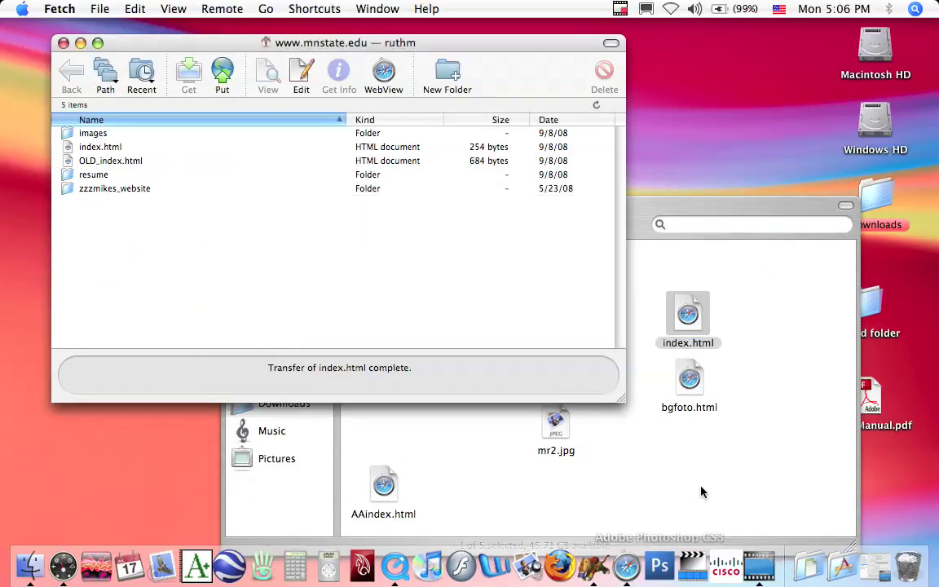
{"action": "left_click", "coordinate": [701, 491]}
{"action": "left_click_drag", "start_coordinate": [690, 379], "coordinate": [136, 262]}
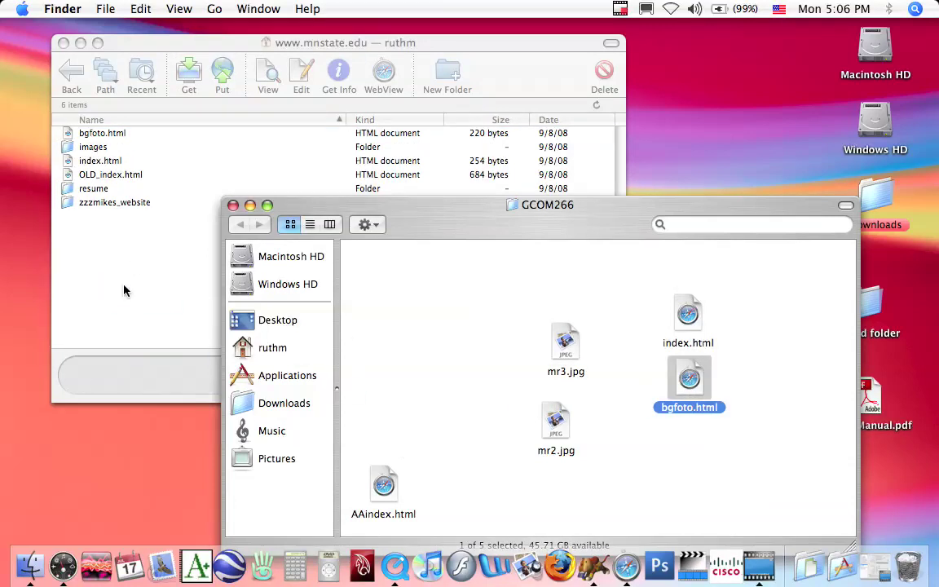
{"action": "left_click", "coordinate": [124, 291]}
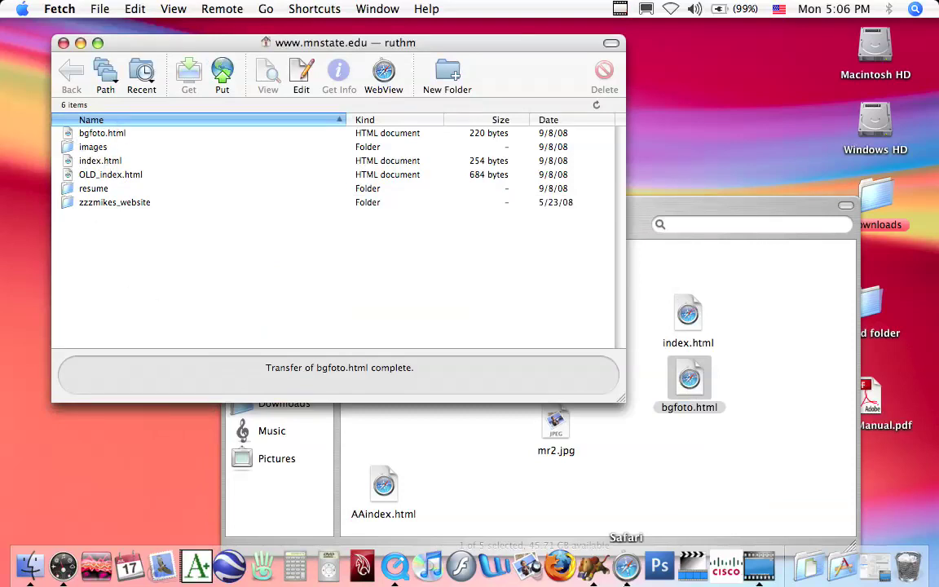
{"action": "left_click", "coordinate": [627, 565]}
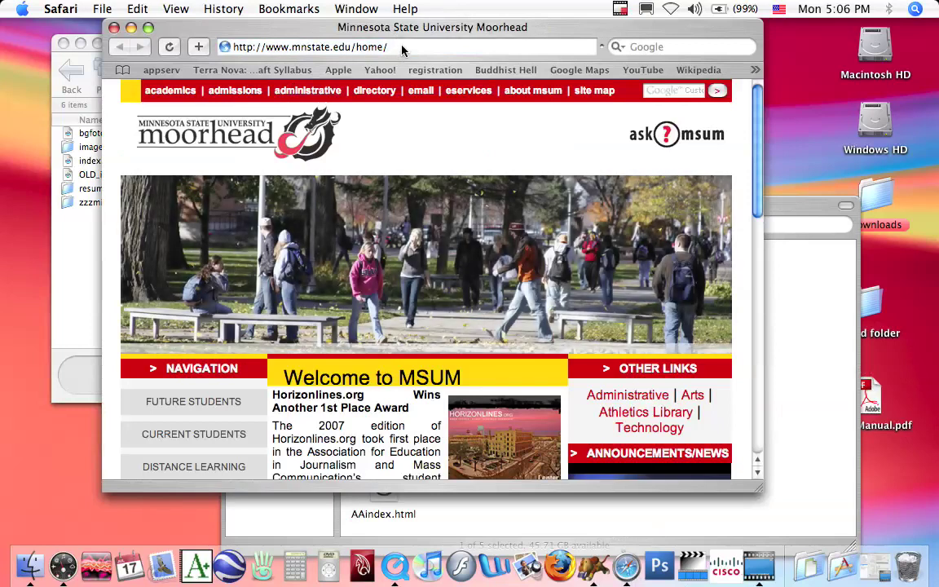
- Load www/ruthm in Safari and follow the A cup link twice, going back each time
{"action": "left_click", "coordinate": [402, 47]}
{"action": "type", "text": "www/ruth"}
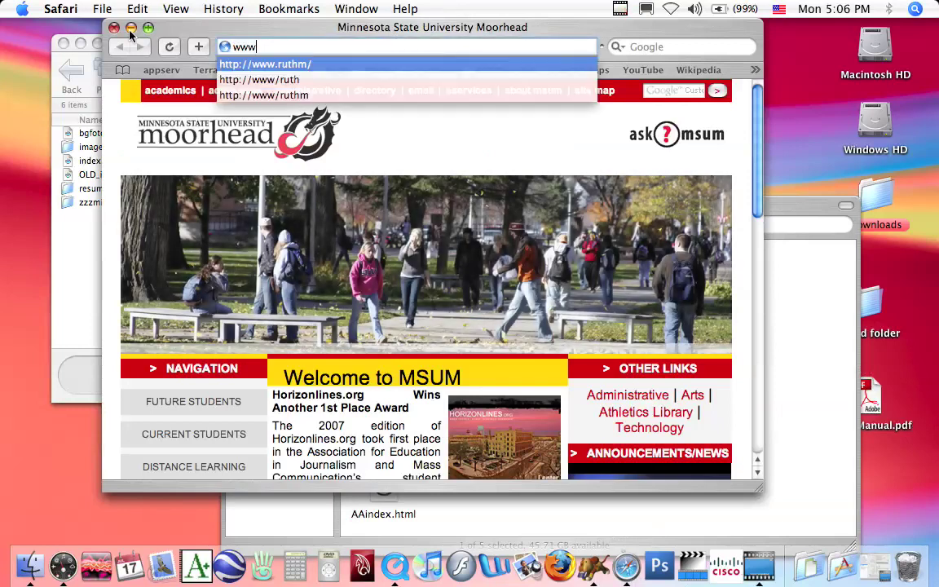
{"action": "type", "text": "m"}
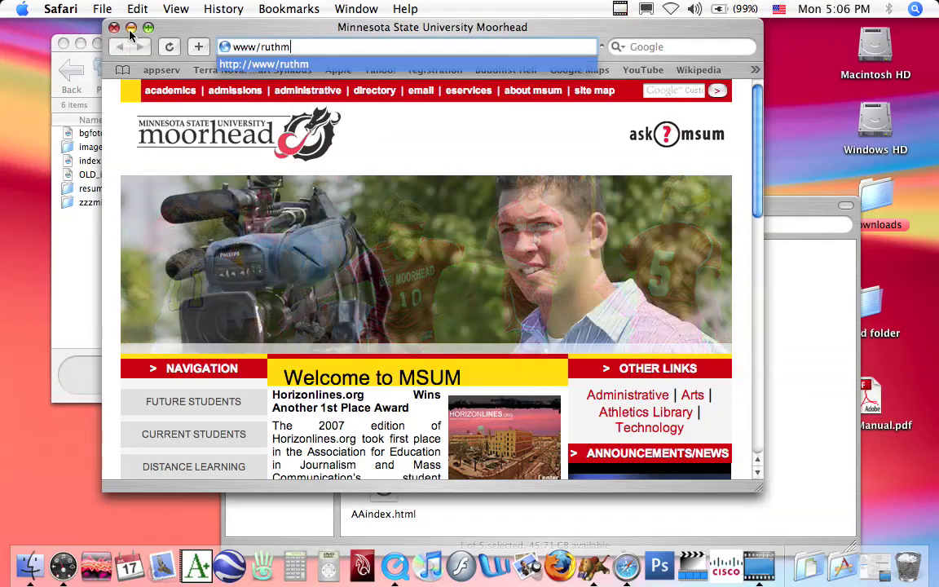
{"action": "key", "text": "Return"}
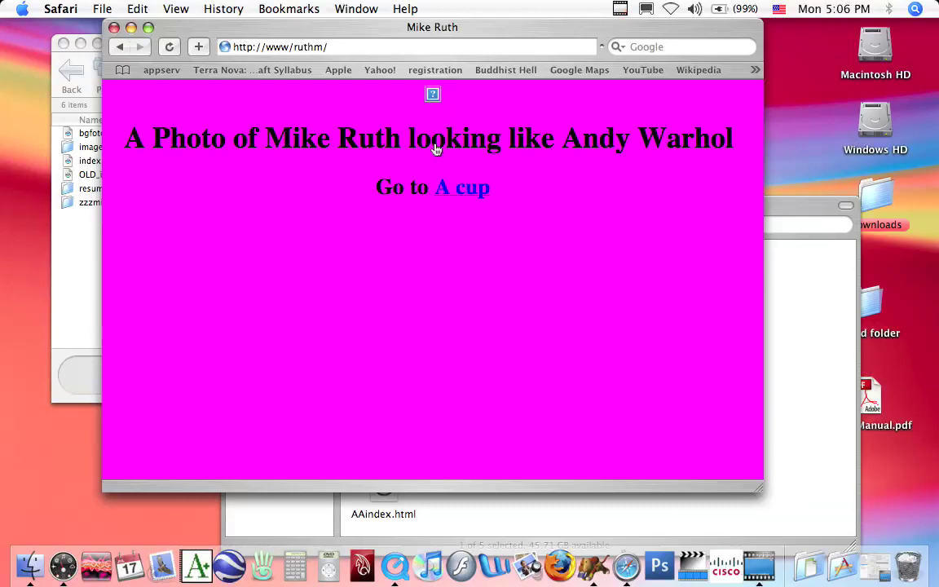
{"action": "left_click", "coordinate": [455, 192]}
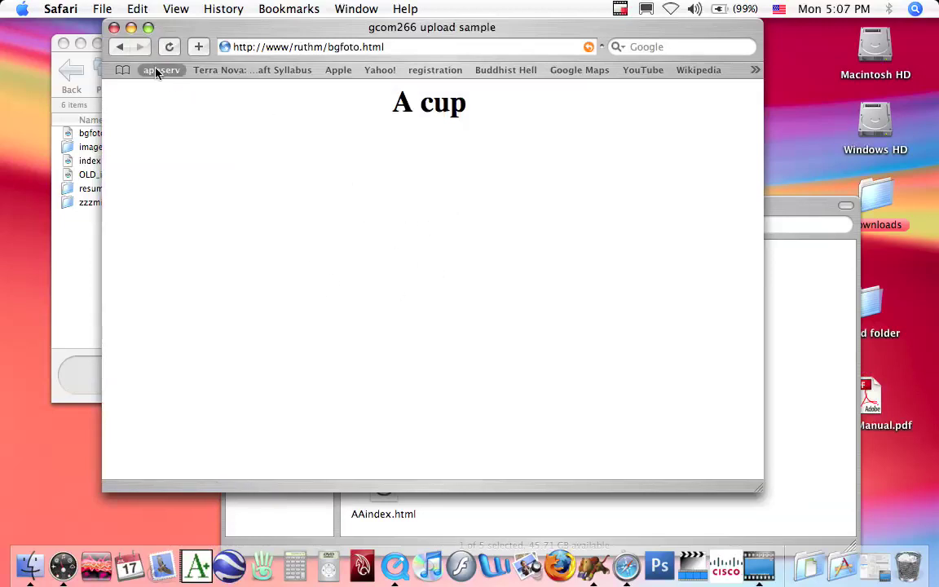
{"action": "left_click", "coordinate": [127, 47]}
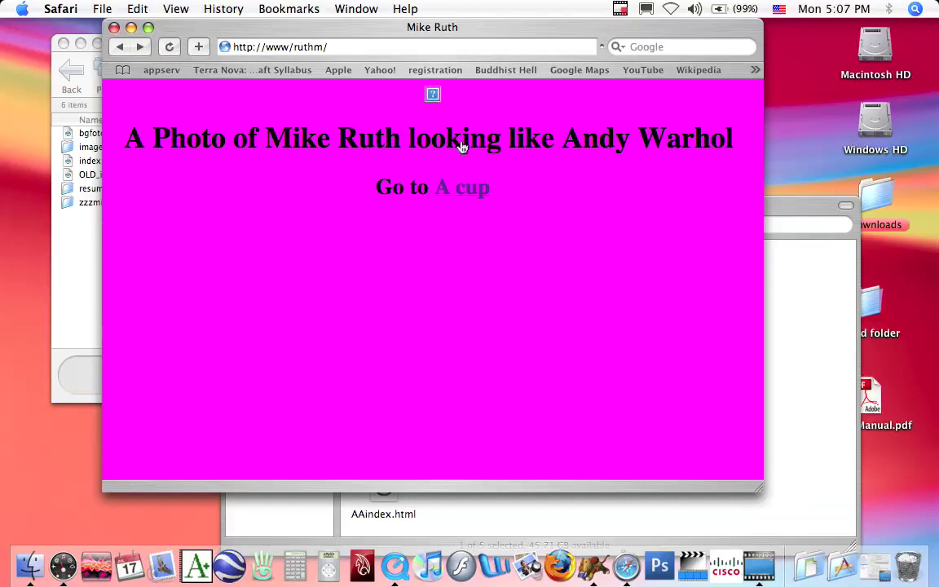
{"action": "left_click", "coordinate": [470, 189]}
{"action": "left_click", "coordinate": [129, 51]}
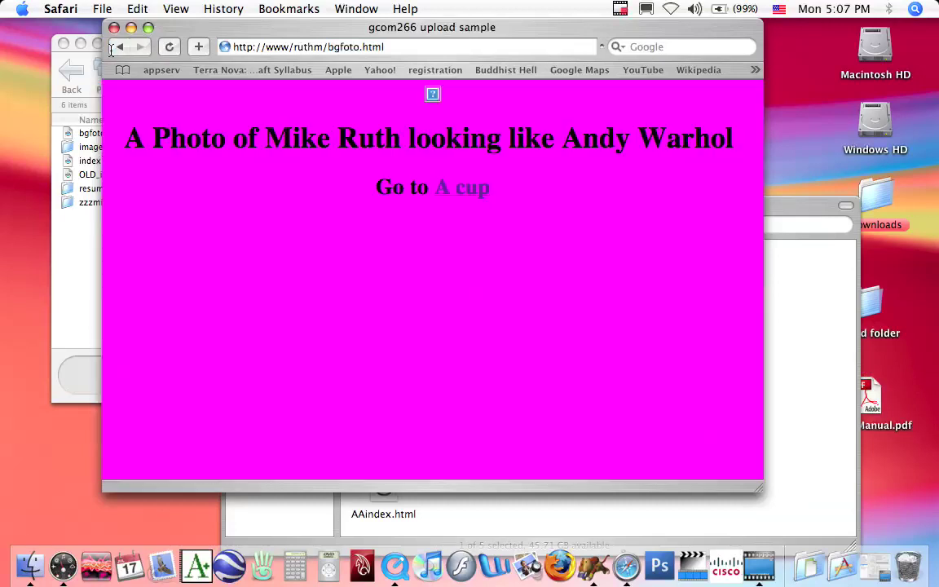
- Reposition the GCOM266 window and place mr2.jpg next to mr3.jpg
{"action": "left_click", "coordinate": [76, 254]}
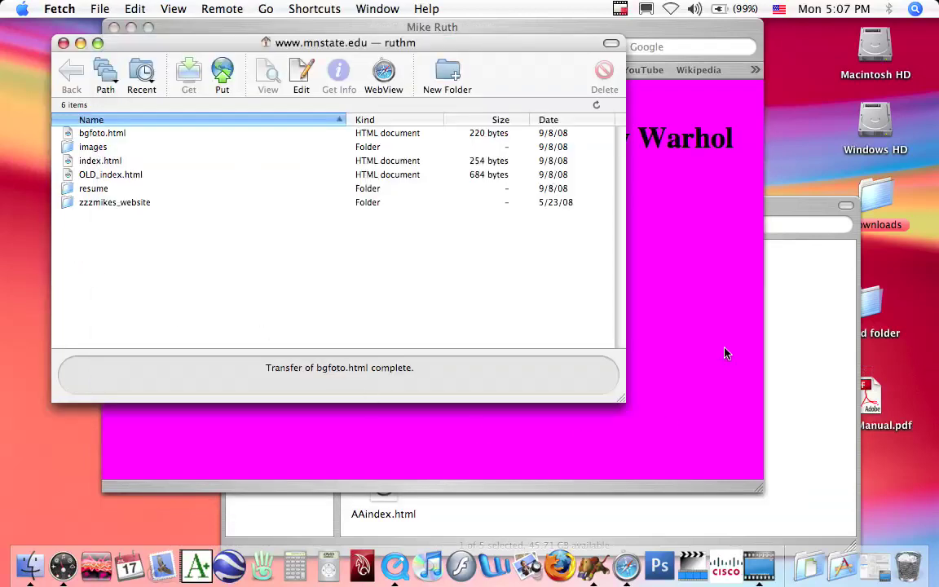
{"action": "left_click", "coordinate": [767, 337]}
{"action": "left_click_drag", "start_coordinate": [569, 224], "coordinate": [664, 125]}
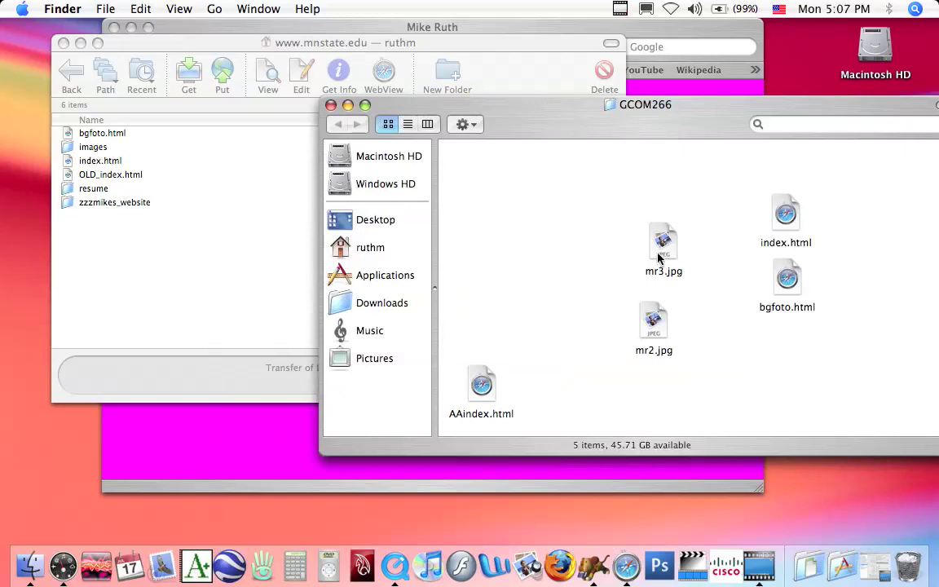
{"action": "left_click_drag", "start_coordinate": [658, 257], "coordinate": [508, 209]}
{"action": "left_click_drag", "start_coordinate": [654, 322], "coordinate": [566, 198]}
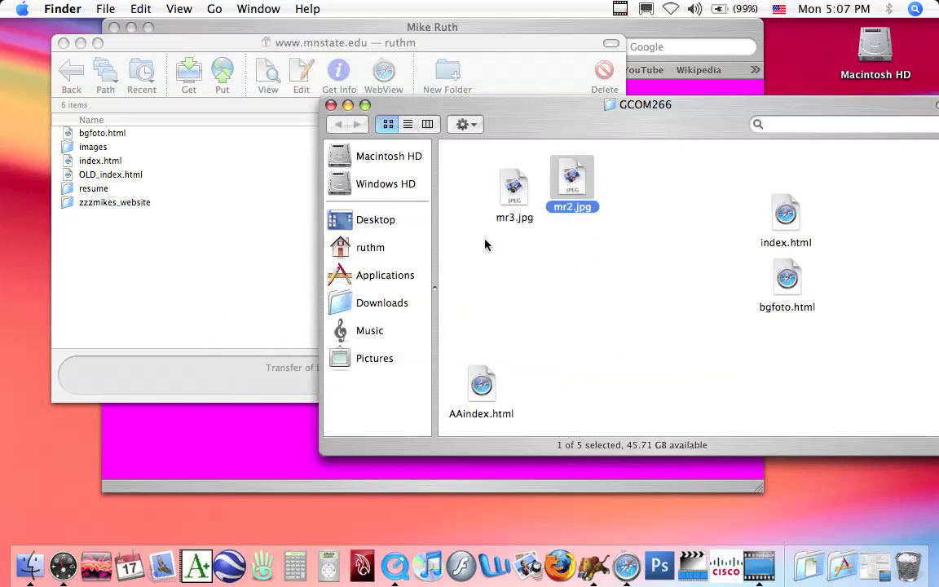
- Upload mr2.jpg and mr3.jpg into the server's images folder, then go back to the top level
{"action": "left_click", "coordinate": [60, 146]}
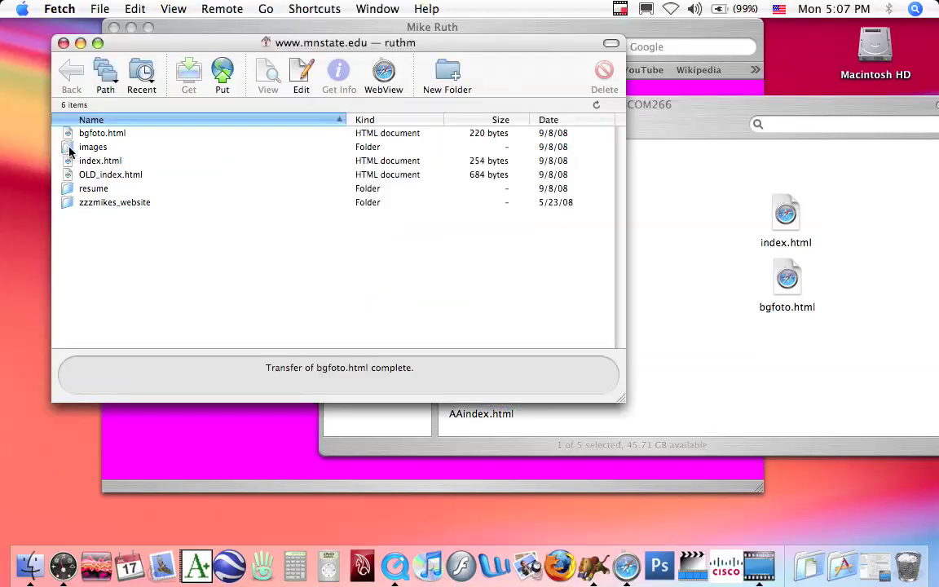
{"action": "double_click", "coordinate": [71, 148]}
{"action": "left_click", "coordinate": [605, 222]}
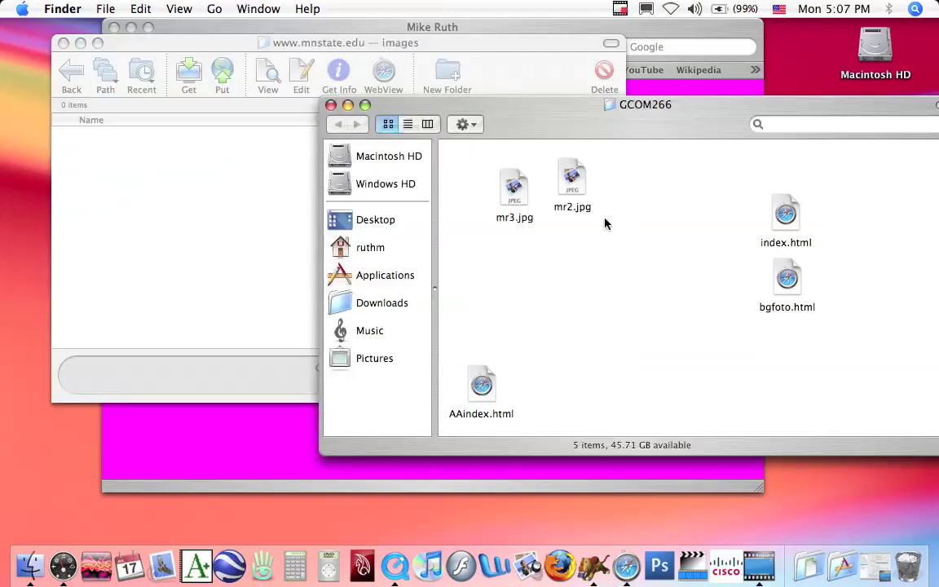
{"action": "left_click_drag", "start_coordinate": [605, 223], "coordinate": [90, 199]}
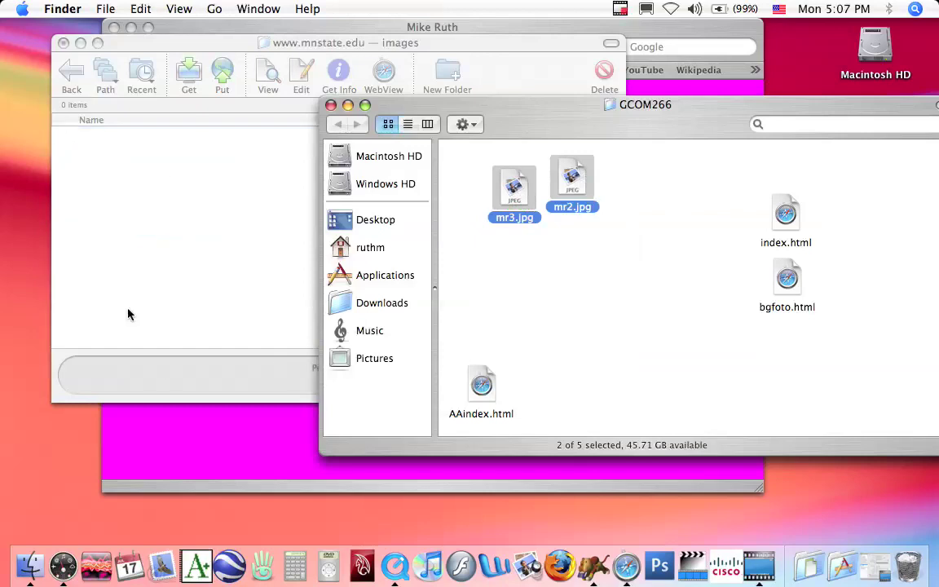
{"action": "left_click", "coordinate": [187, 332]}
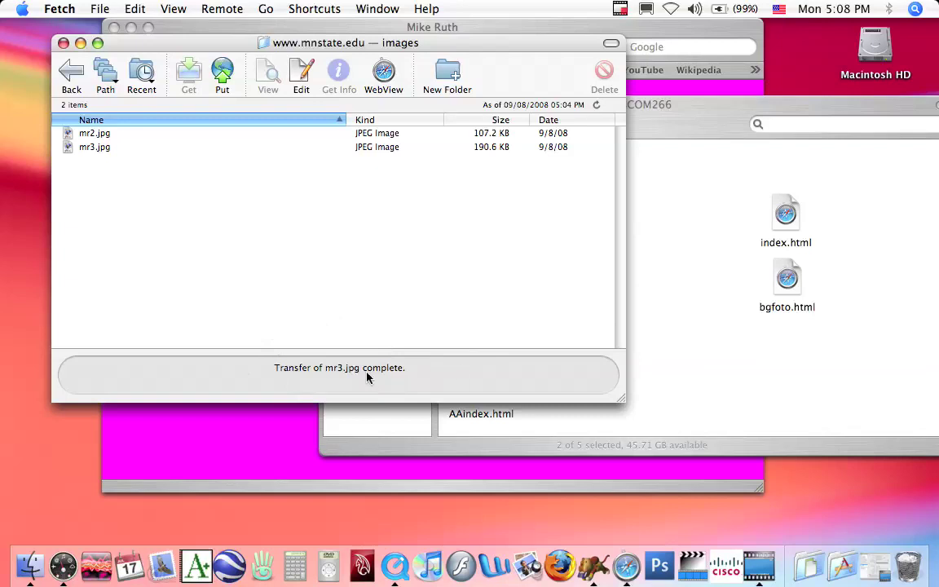
{"action": "left_click", "coordinate": [68, 73]}
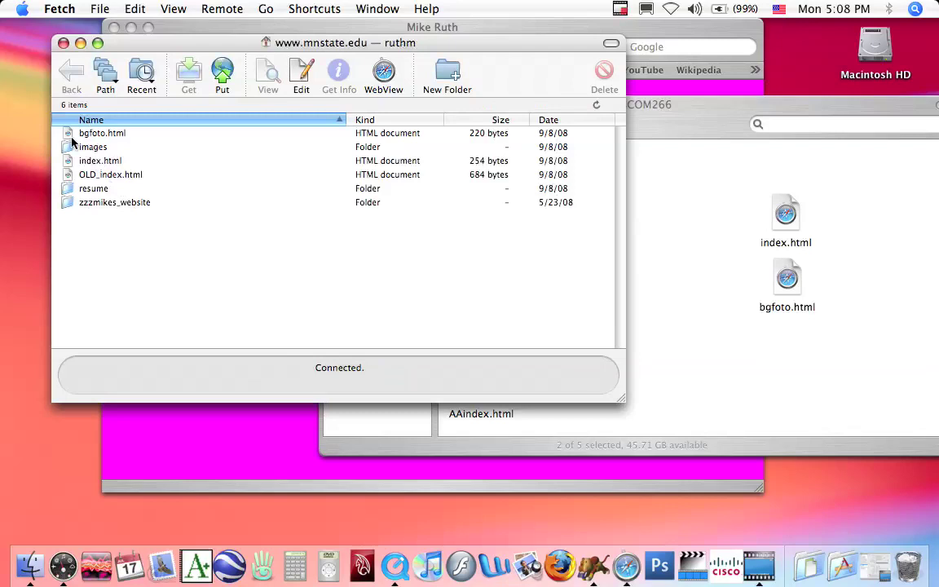
- Reload the home page in Safari so the Warhol-style photo strip appears
{"action": "left_click", "coordinate": [90, 162]}
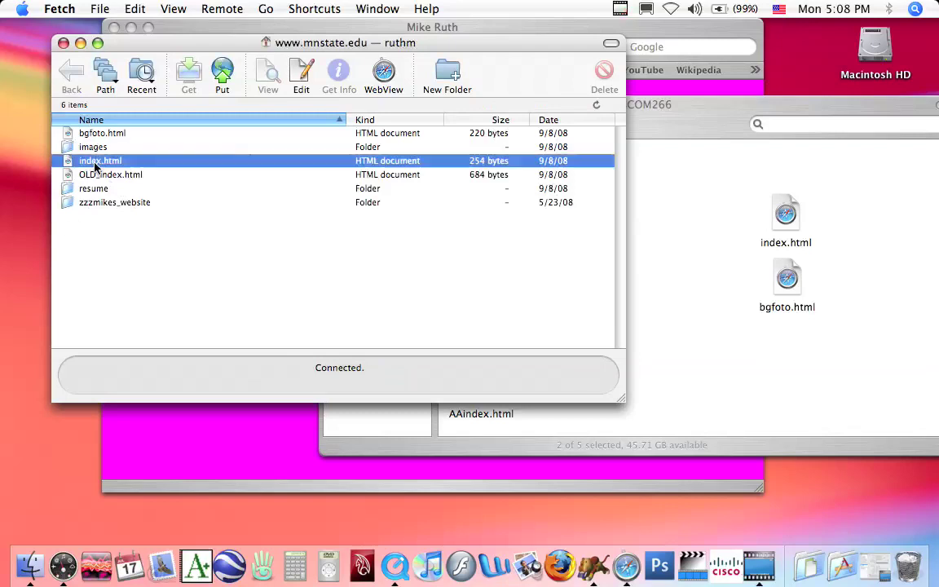
{"action": "left_click", "coordinate": [189, 408]}
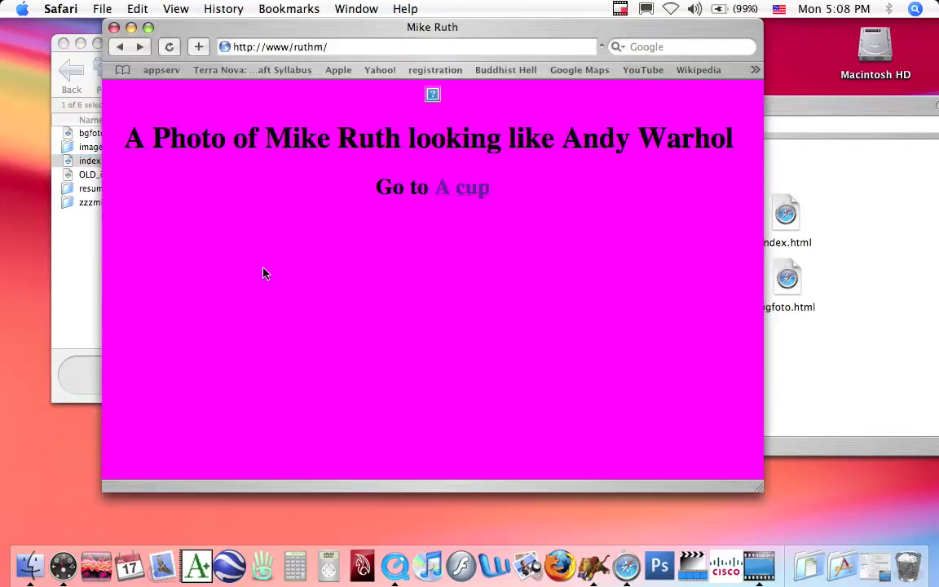
{"action": "left_click", "coordinate": [170, 46]}
{"action": "left_click", "coordinate": [173, 48]}
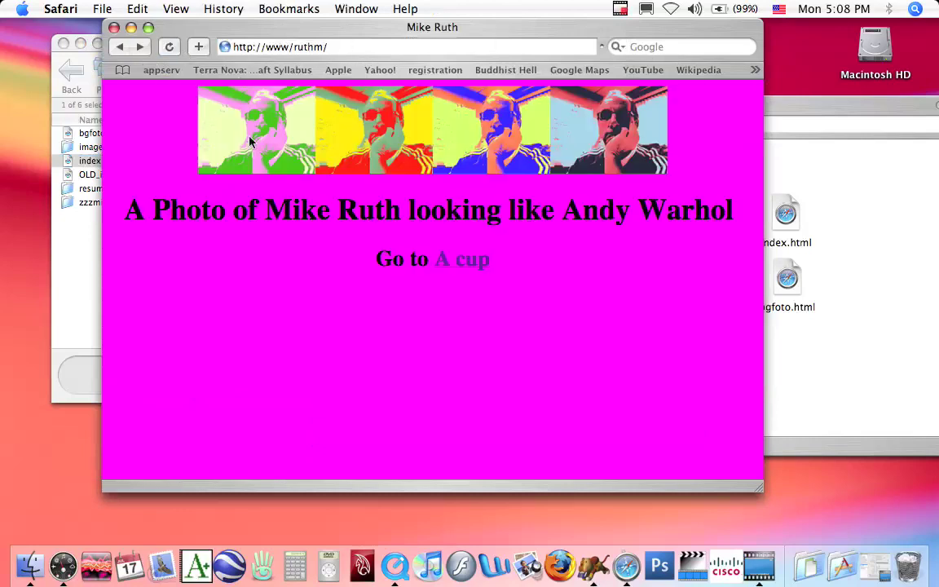
- View the A cup page with its cup-on-wood background, resizing the browser narrower and taller
{"action": "left_click", "coordinate": [463, 261]}
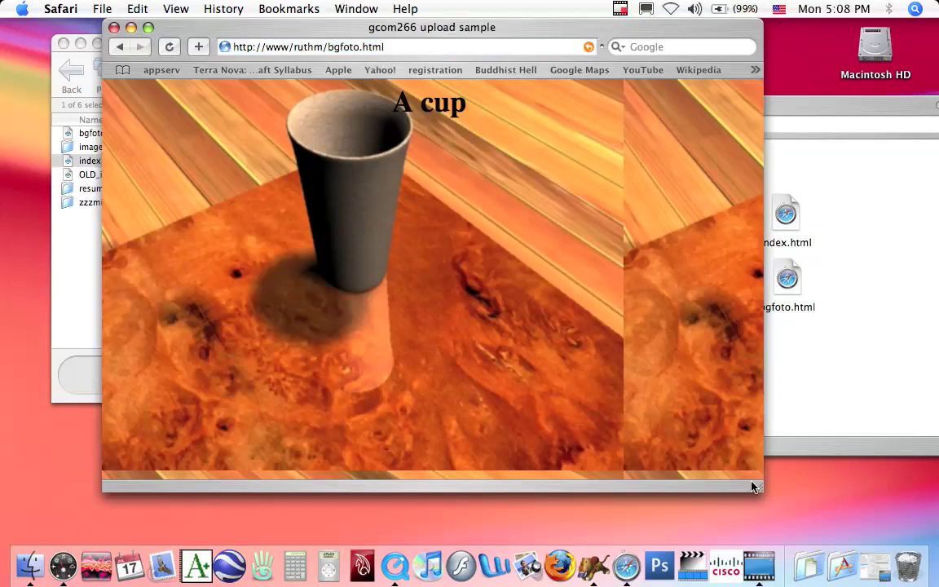
{"action": "left_click_drag", "start_coordinate": [760, 493], "coordinate": [649, 445]}
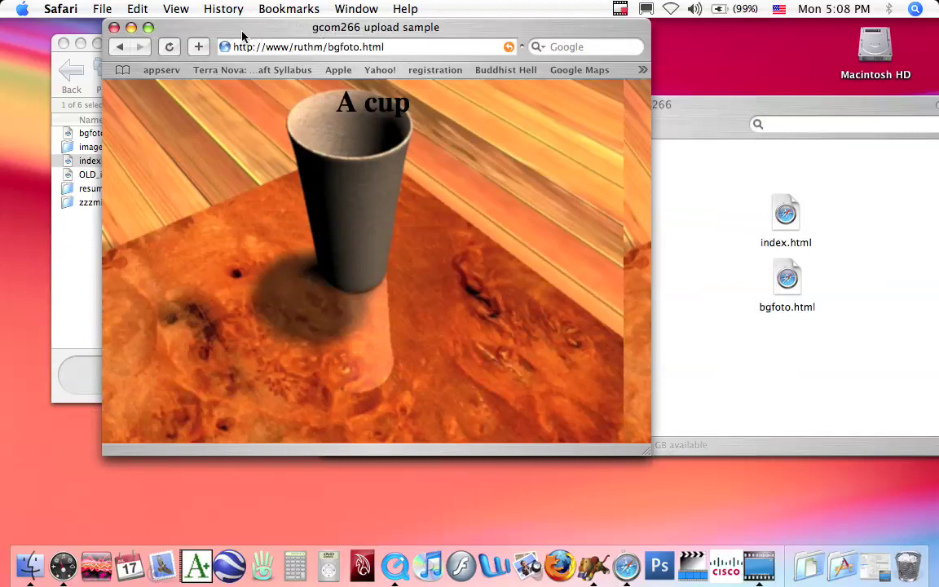
{"action": "left_click", "coordinate": [76, 275]}
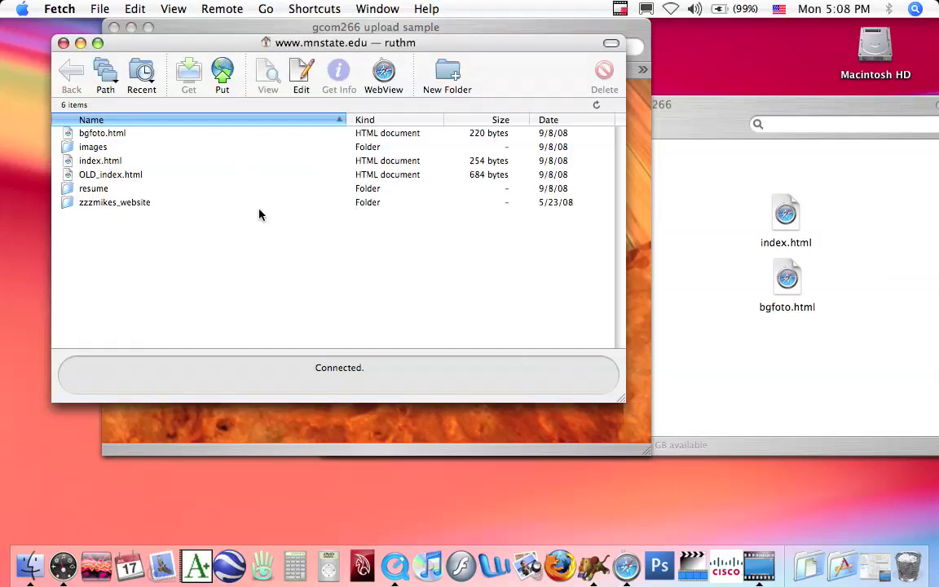
- Create new server folders named vids and snd inside the ruthm folder
{"action": "left_click", "coordinate": [446, 78]}
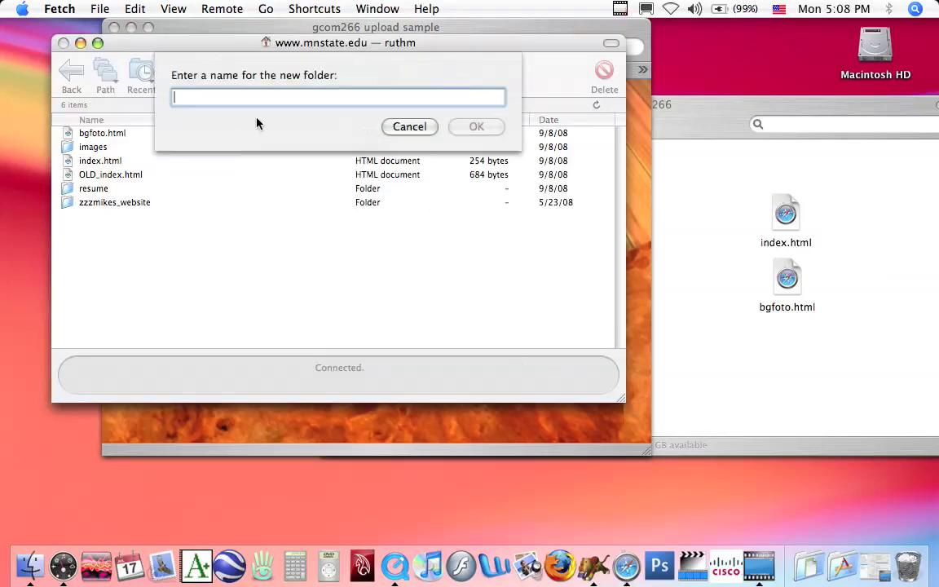
{"action": "type", "text": "vids"}
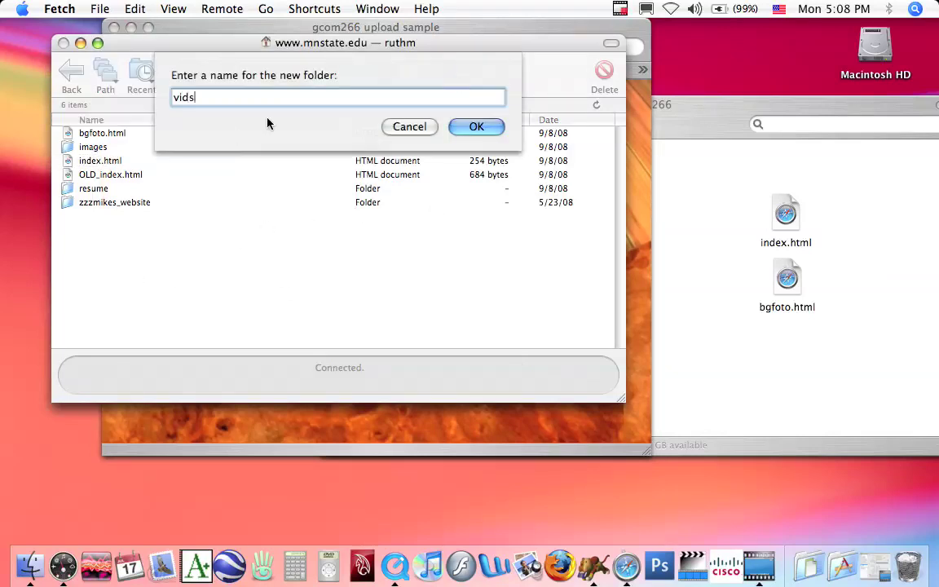
{"action": "left_click", "coordinate": [466, 128]}
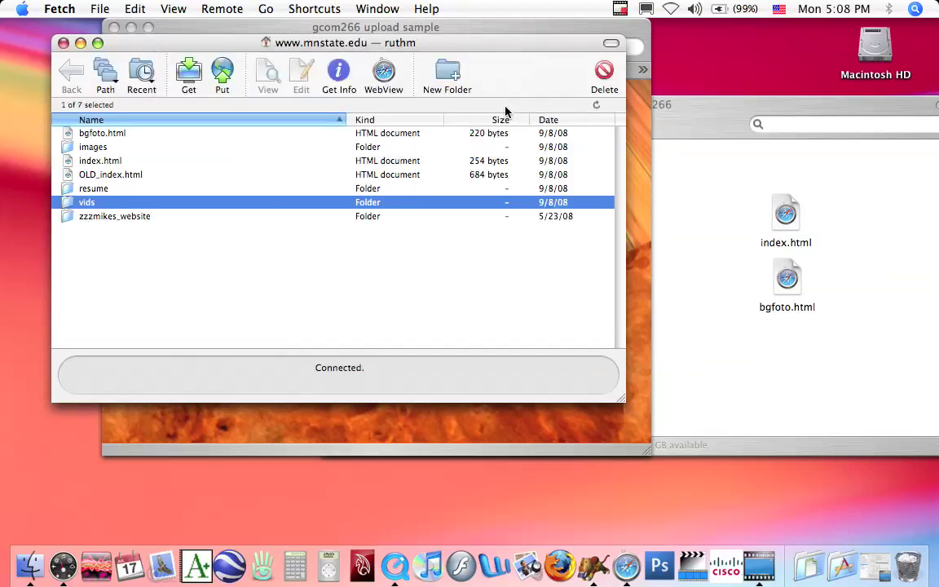
{"action": "left_click", "coordinate": [446, 75]}
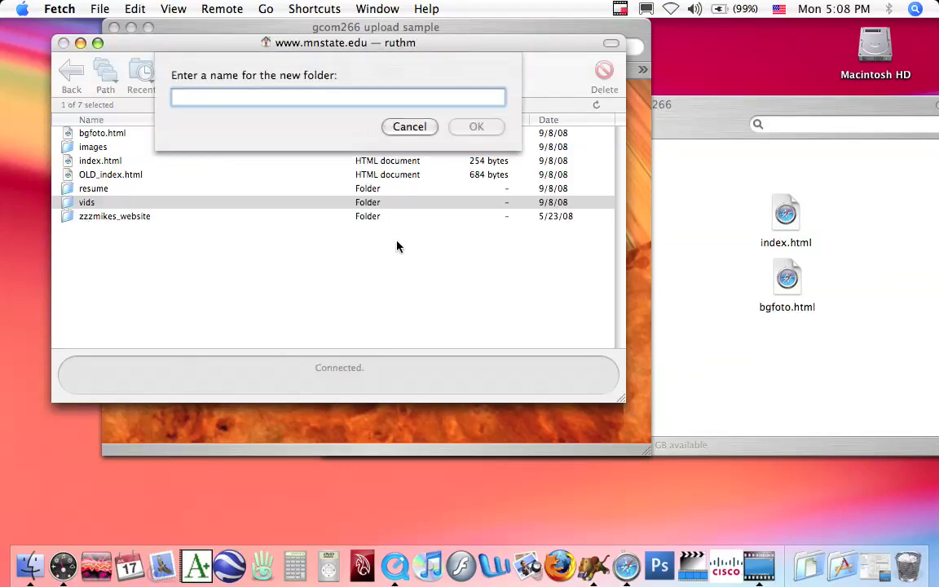
{"action": "type", "text": "snd"}
{"action": "left_click", "coordinate": [476, 124]}
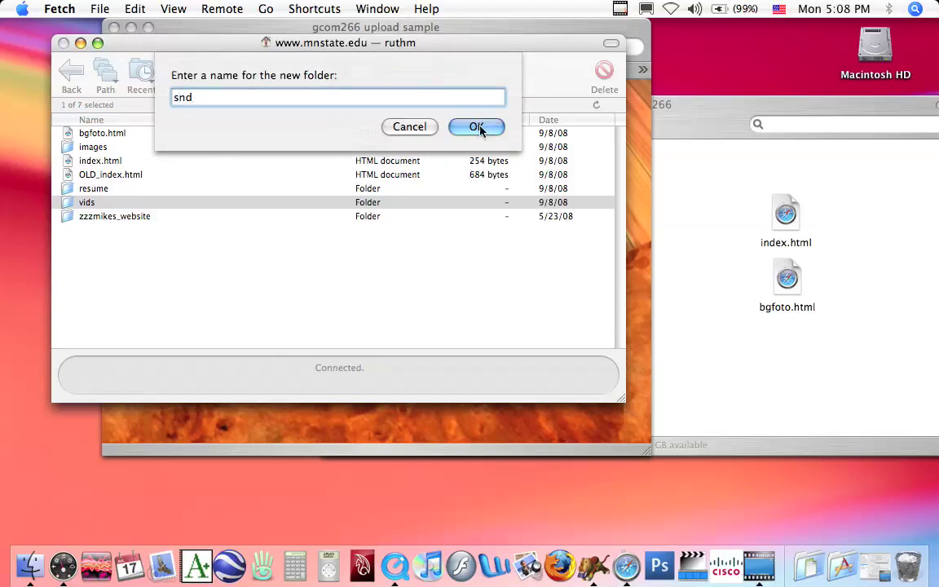
{"action": "left_click", "coordinate": [108, 274]}
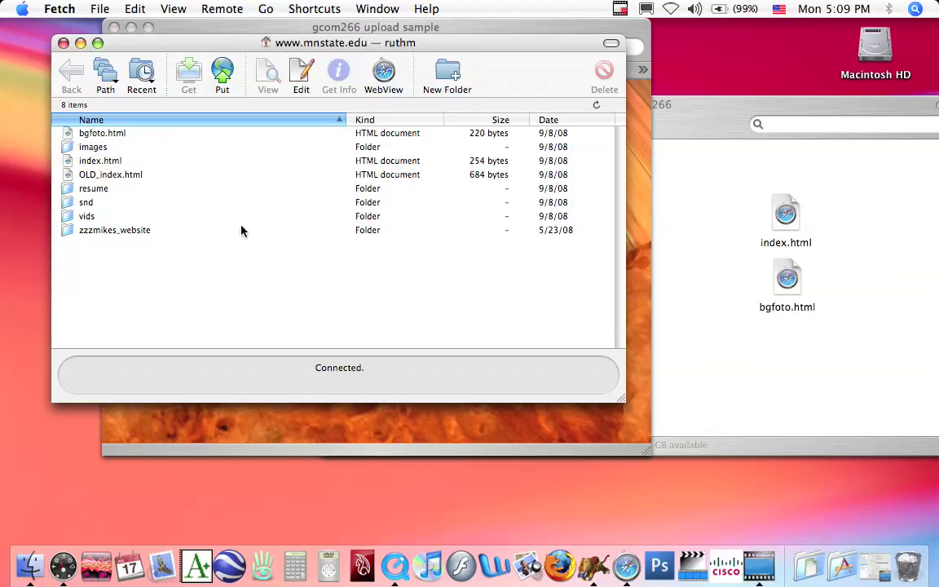
{"action": "left_click_drag", "start_coordinate": [178, 46], "coordinate": [297, 59]}
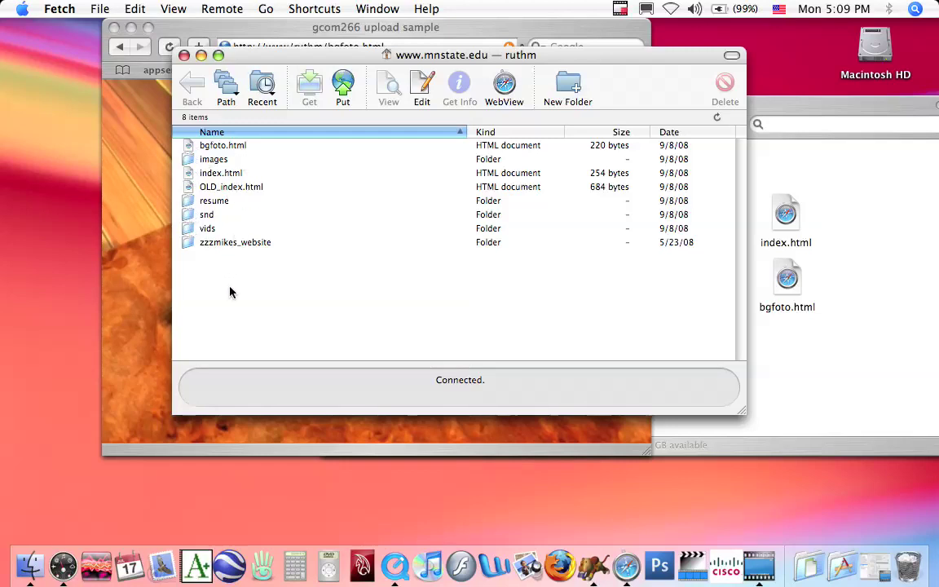
{"action": "double_click", "coordinate": [188, 203]}
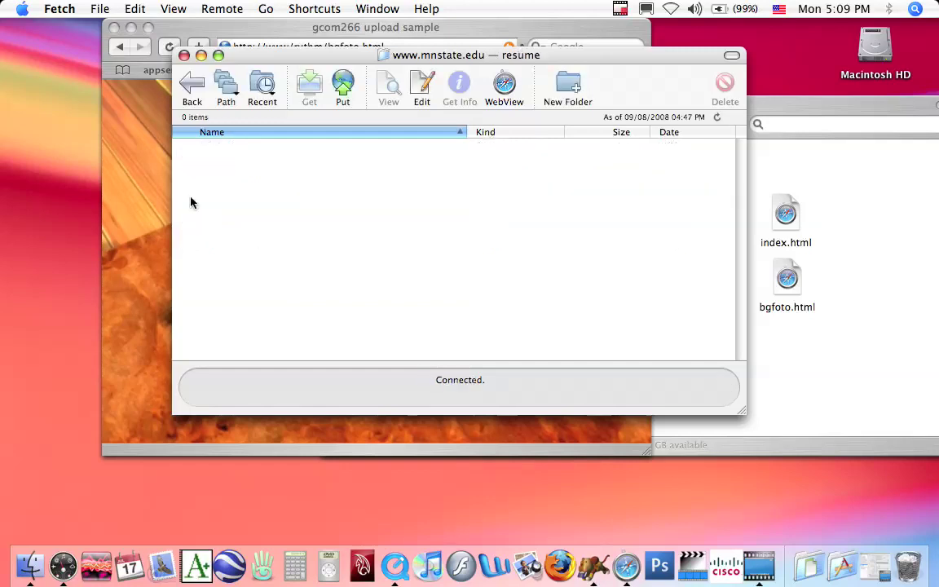
{"action": "left_click", "coordinate": [194, 85]}
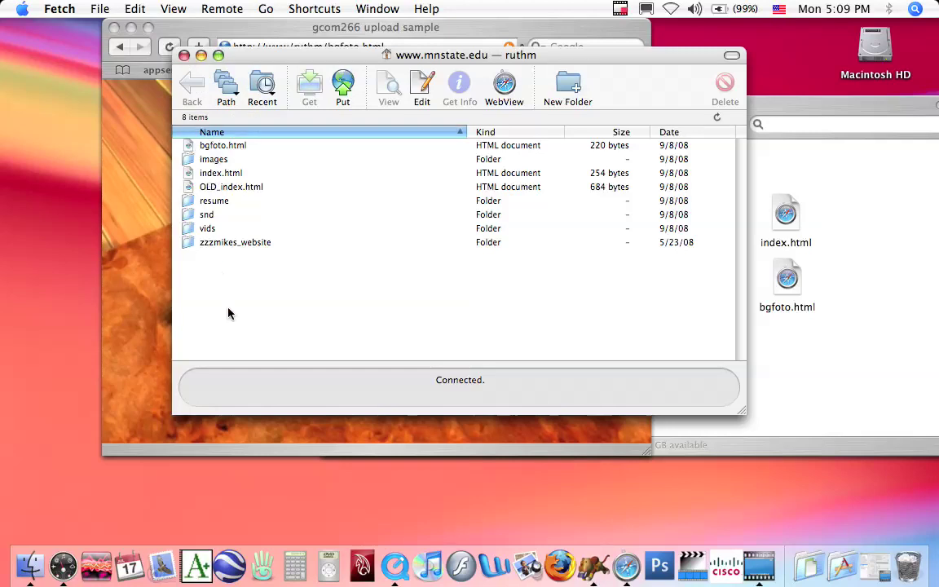
{"action": "left_click_drag", "start_coordinate": [270, 62], "coordinate": [173, 68]}
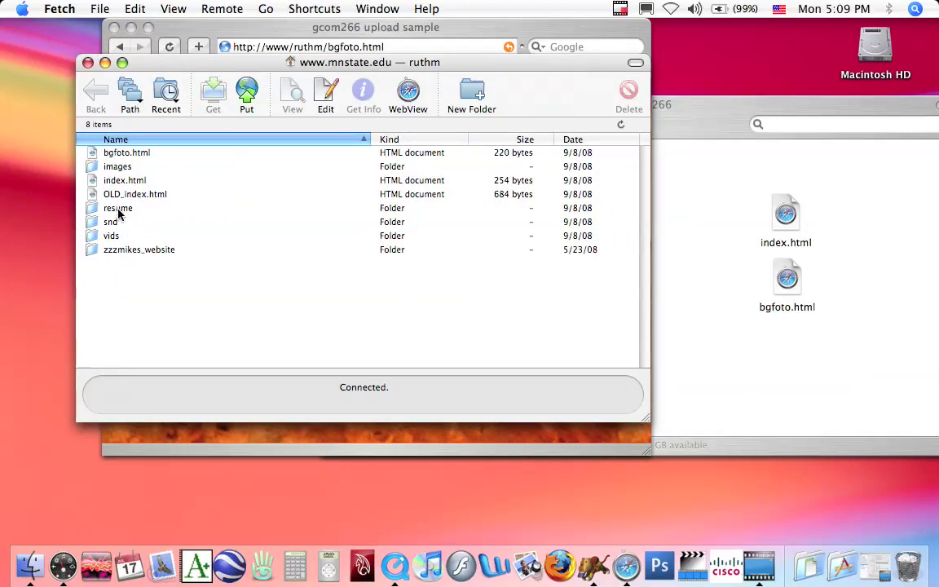